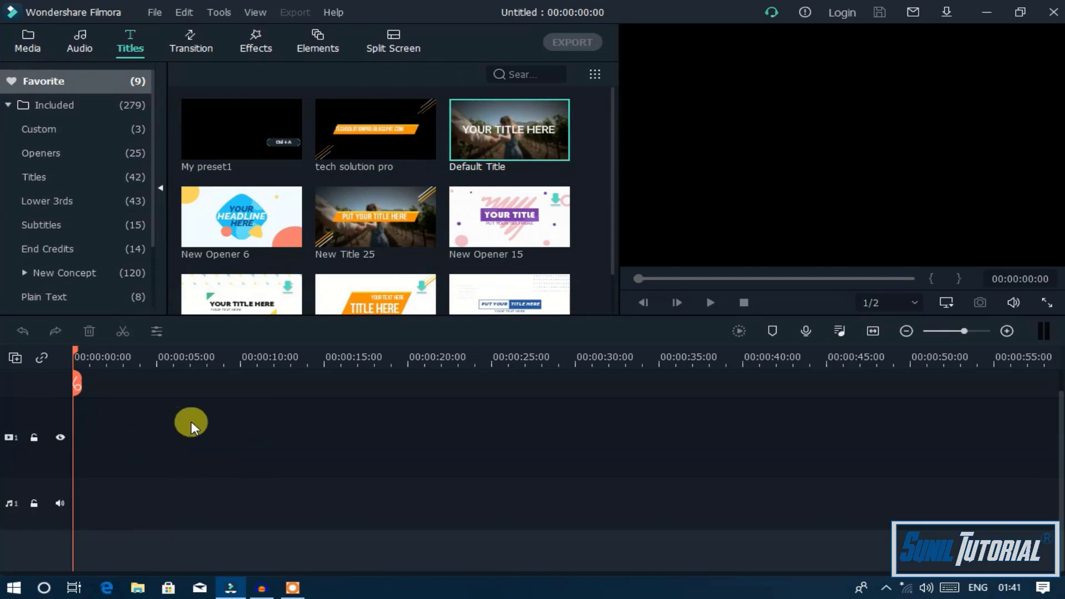
Step: Place the Default Title at the start of video track 1 and open it for advanced text editing
{"action": "mouse_move", "coordinate": [454, 141]}
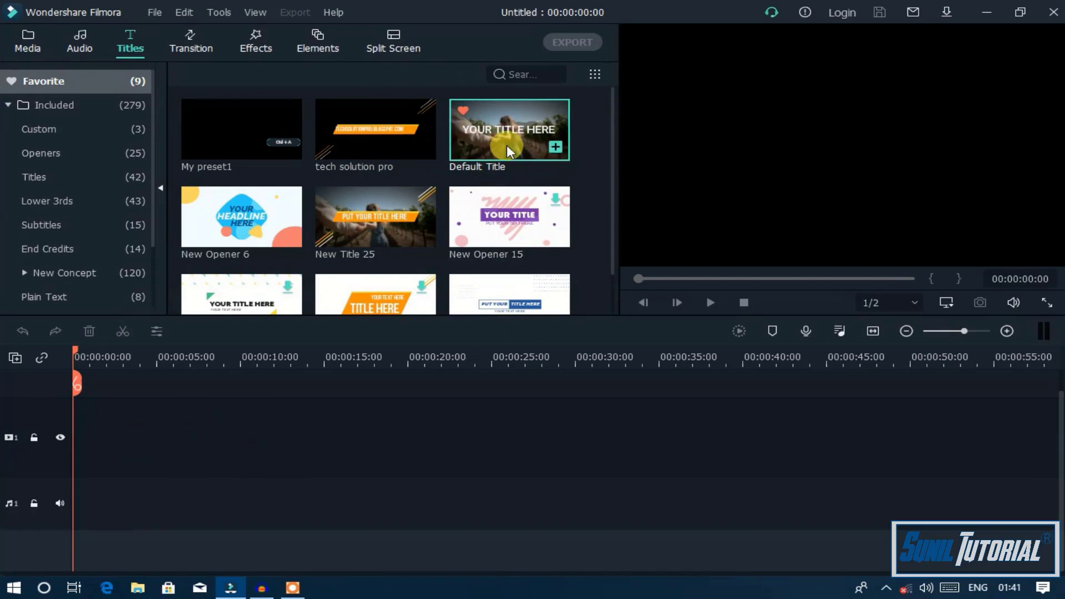
{"action": "left_click_drag", "start_coordinate": [498, 139], "coordinate": [80, 438]}
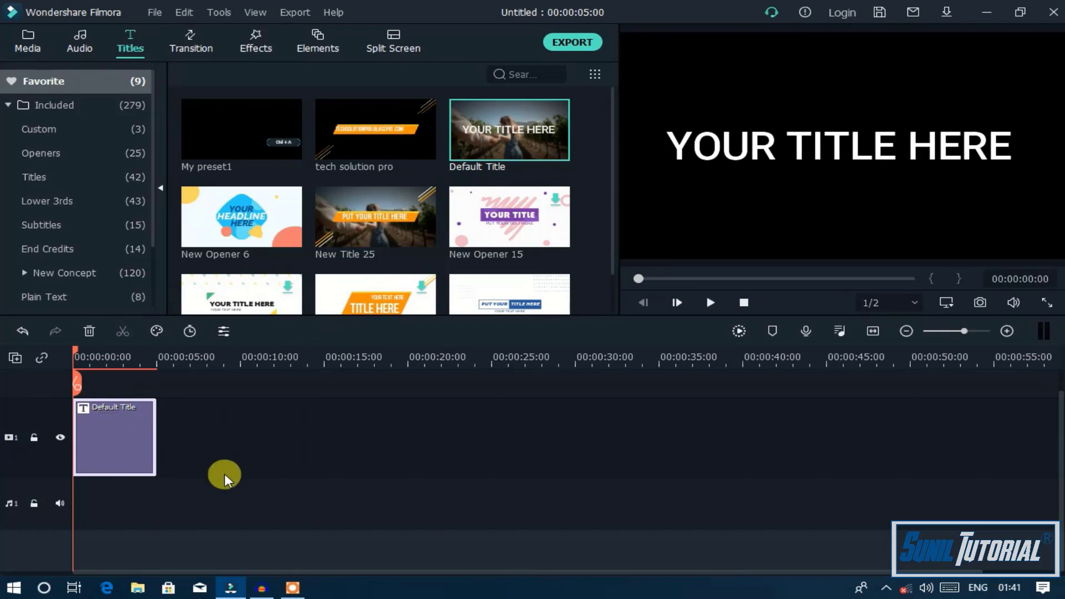
{"action": "right_click", "coordinate": [109, 413]}
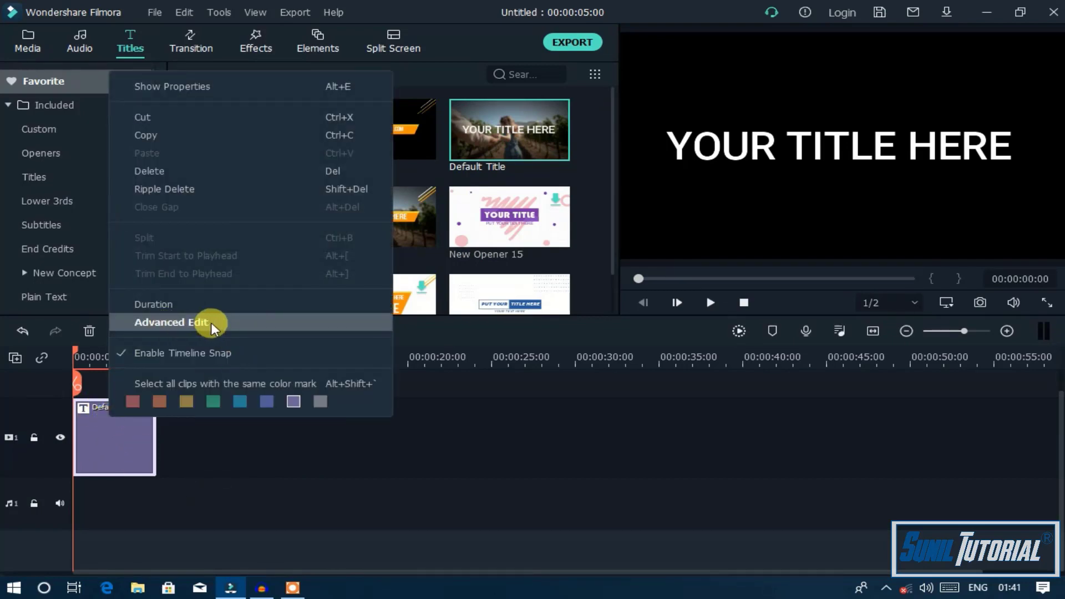
{"action": "left_click", "coordinate": [211, 322]}
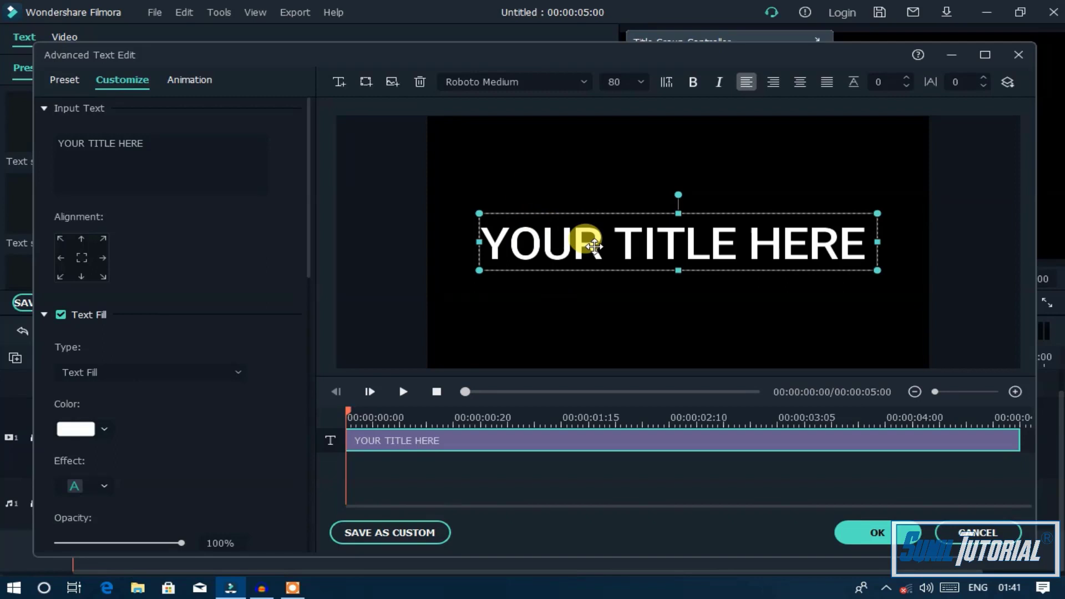
Step: Delete the title's default text box and add a new text box in its place
{"action": "left_click", "coordinate": [413, 86]}
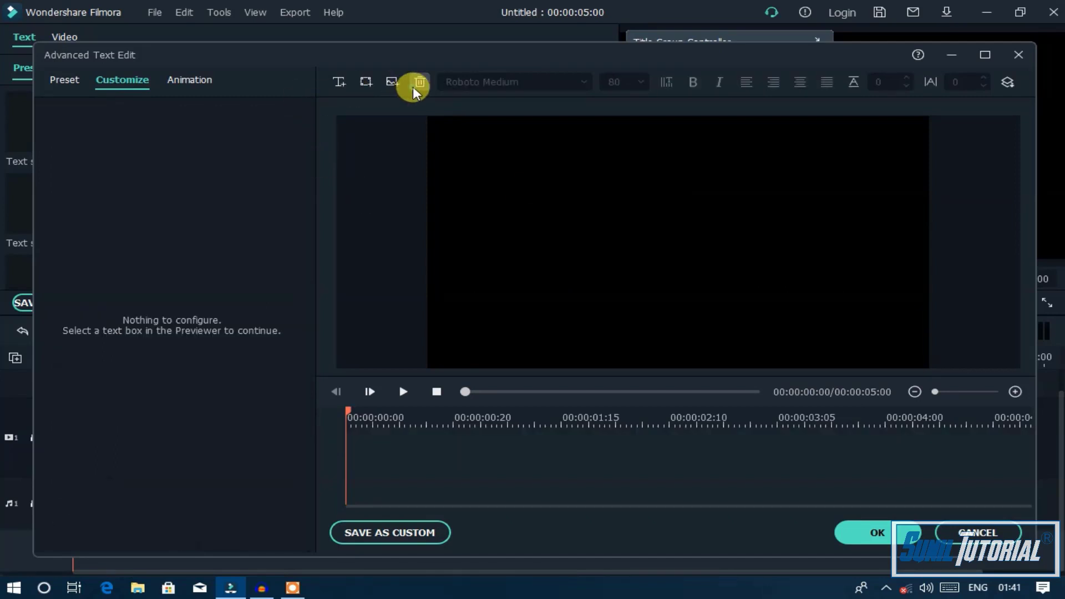
{"action": "left_click", "coordinate": [339, 83]}
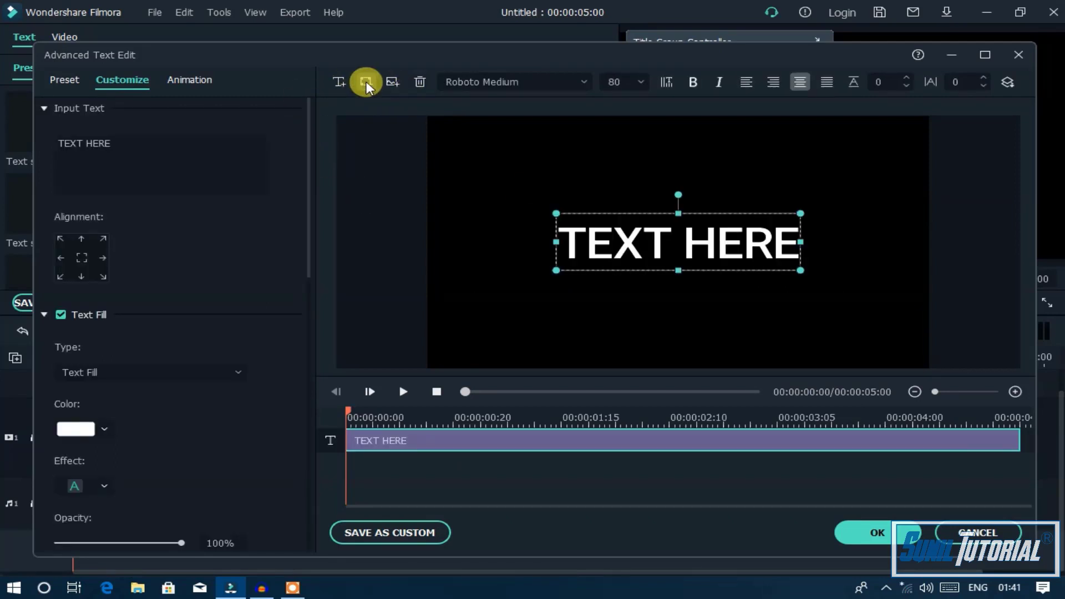
{"action": "left_click", "coordinate": [366, 83]}
{"action": "left_click", "coordinate": [474, 158]}
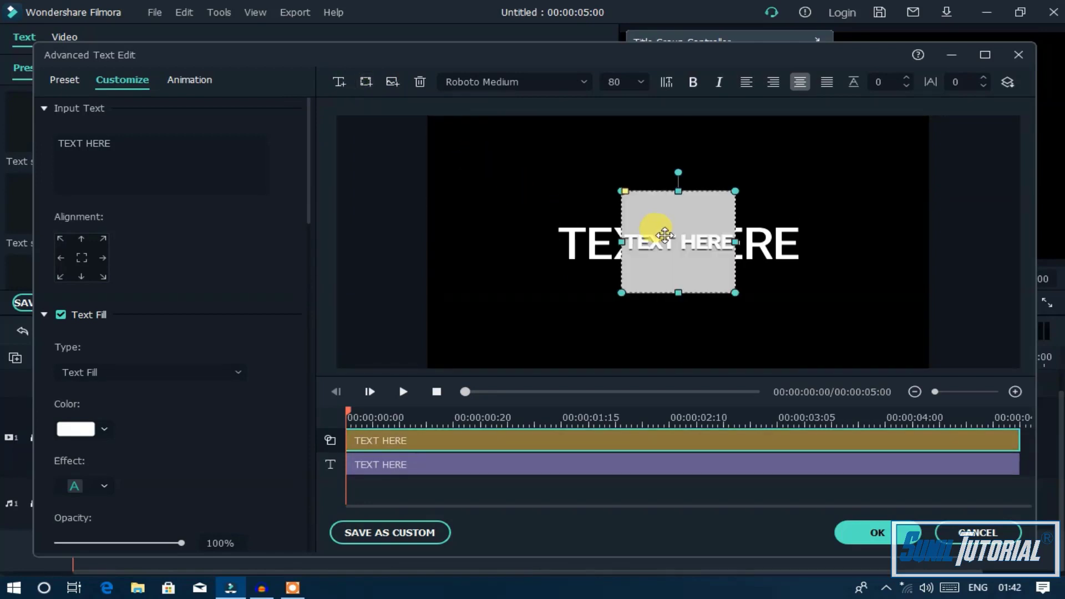
{"action": "left_click_drag", "start_coordinate": [654, 216], "coordinate": [534, 164]}
{"action": "left_click", "coordinate": [419, 81]}
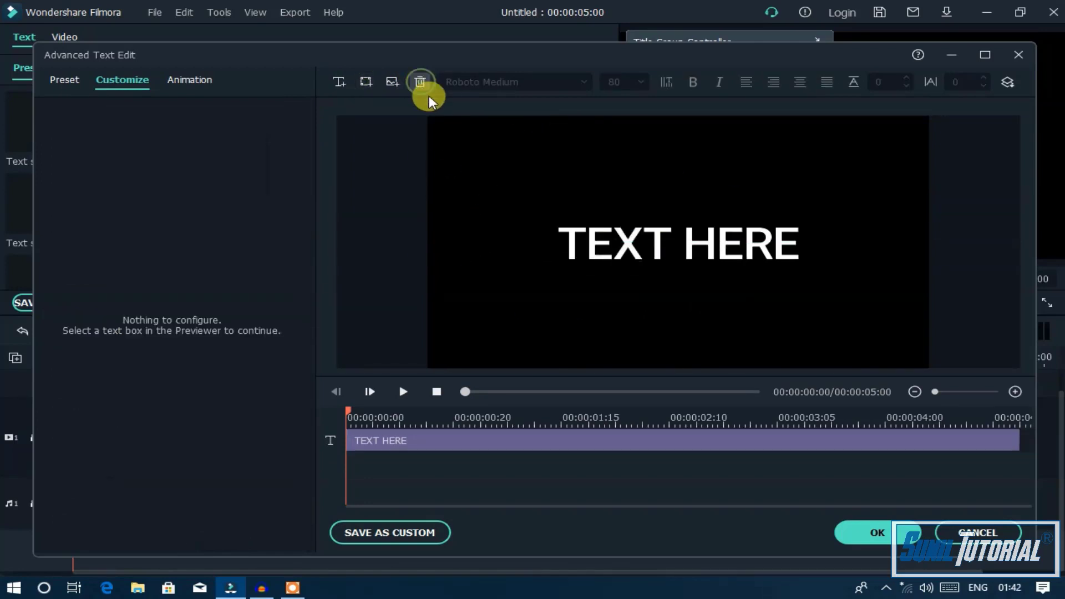
Step: Replace the new text box's placeholder wording with "Sunil Tutorial"
{"action": "left_click", "coordinate": [566, 235]}
{"action": "left_click", "coordinate": [142, 138]}
{"action": "left_click_drag", "start_coordinate": [143, 139], "coordinate": [39, 142]}
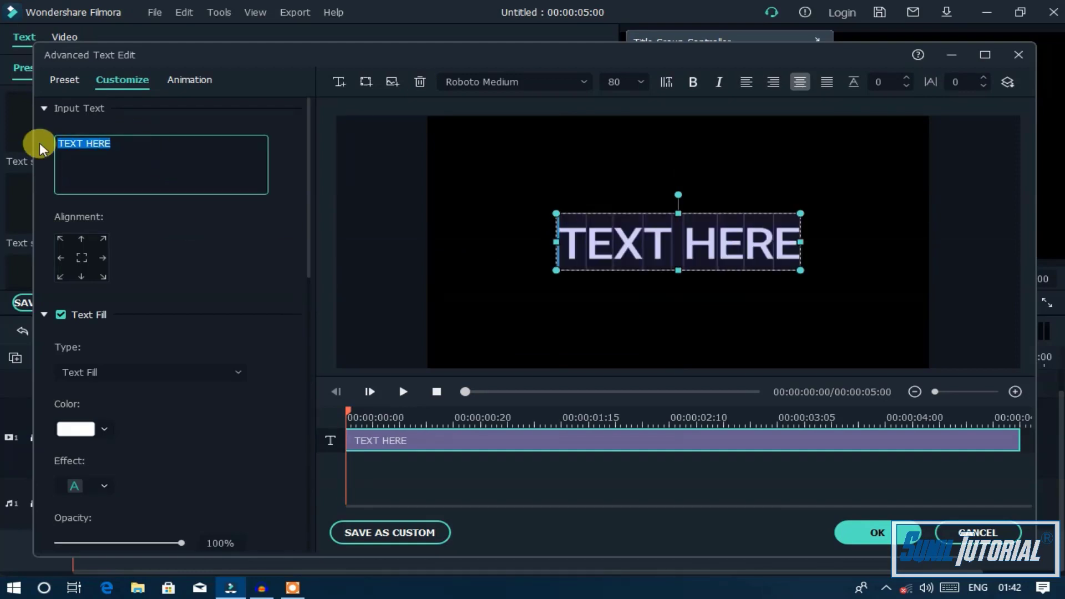
{"action": "type", "text": "Sunil"}
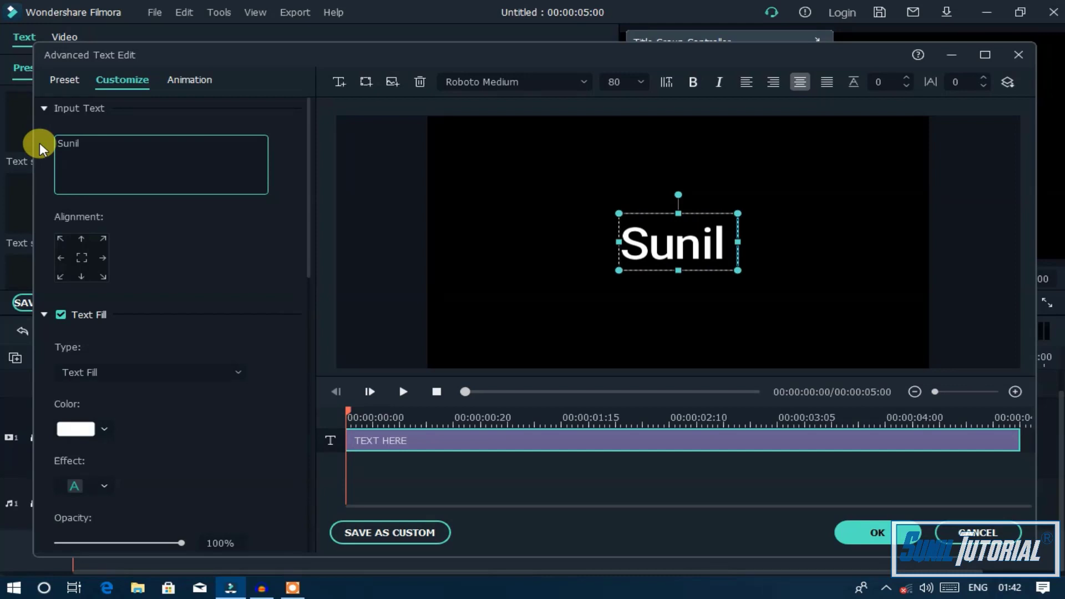
{"action": "type", "text": " Tutor"}
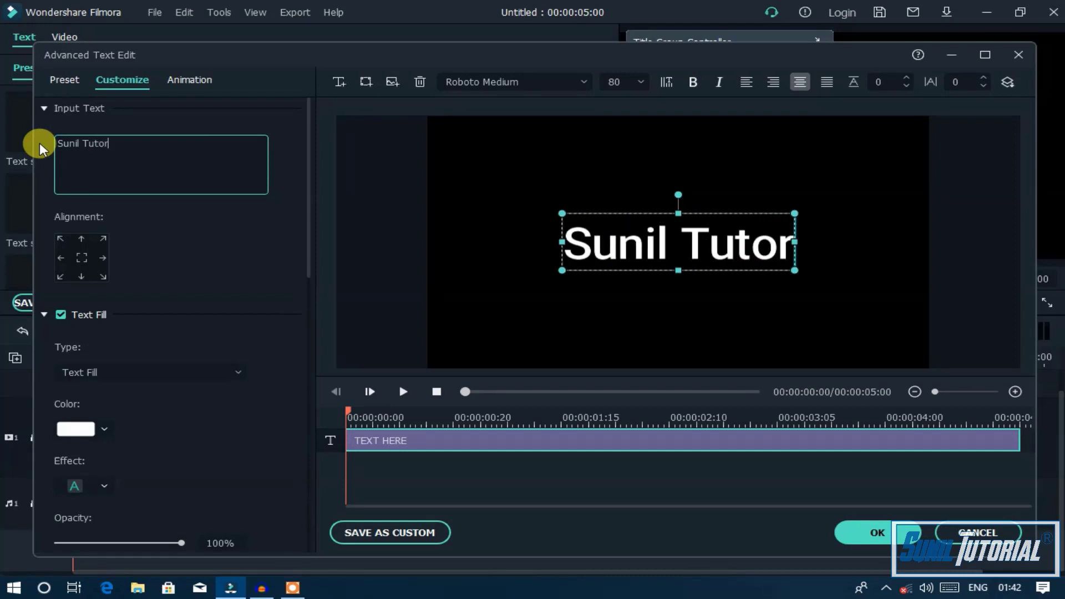
{"action": "type", "text": "ial"}
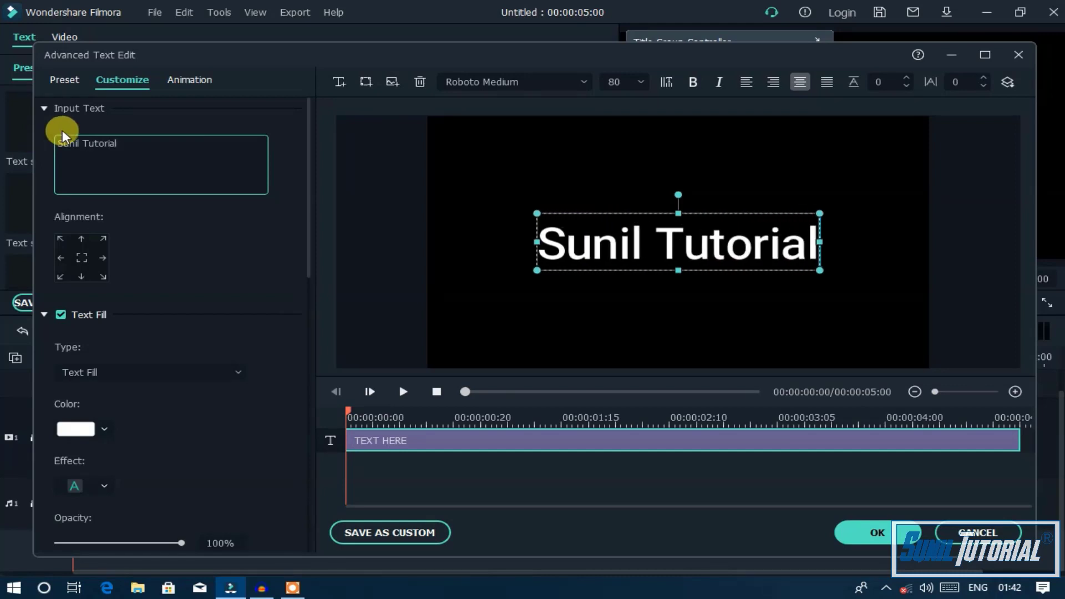
Step: Change the title text's font to Roboto Slab Bold and its size to 90
{"action": "left_click", "coordinate": [510, 82]}
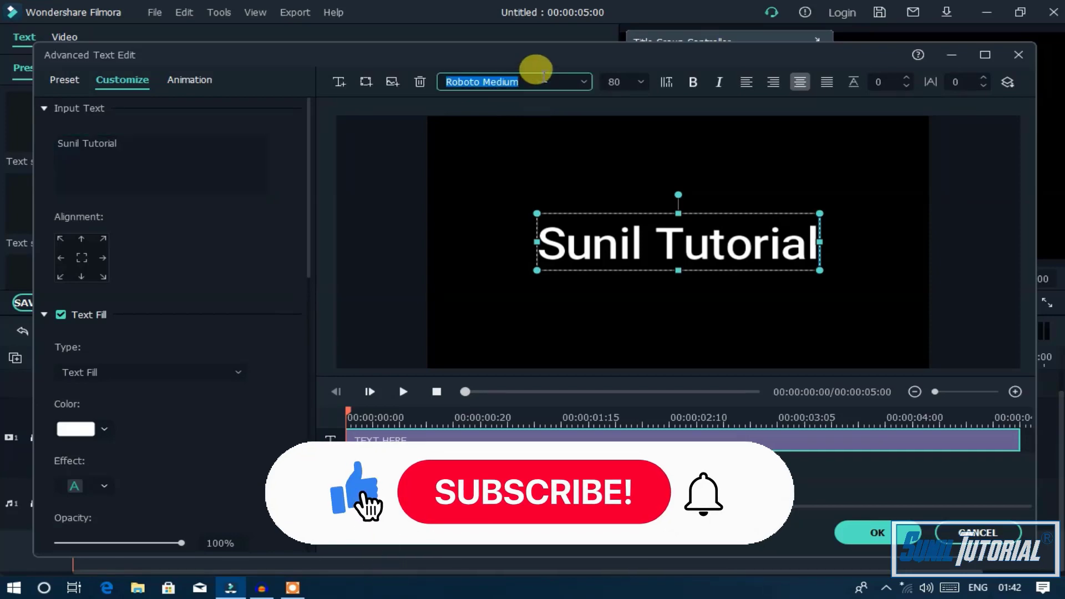
{"action": "key", "text": "Down"}
{"action": "key", "text": "Down"}
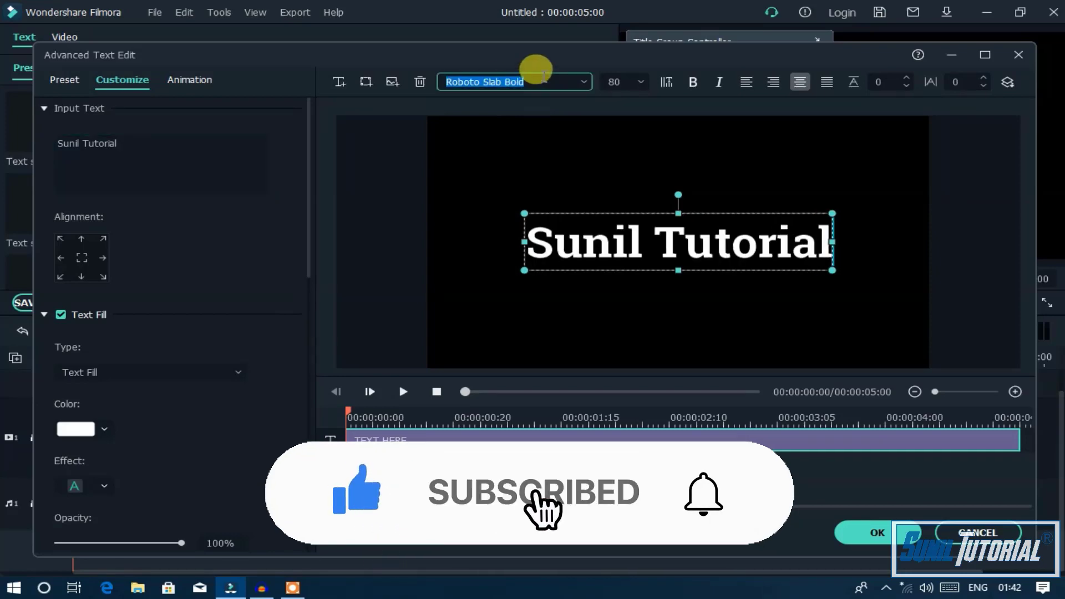
{"action": "left_click", "coordinate": [636, 82]}
{"action": "key", "text": "Down"}
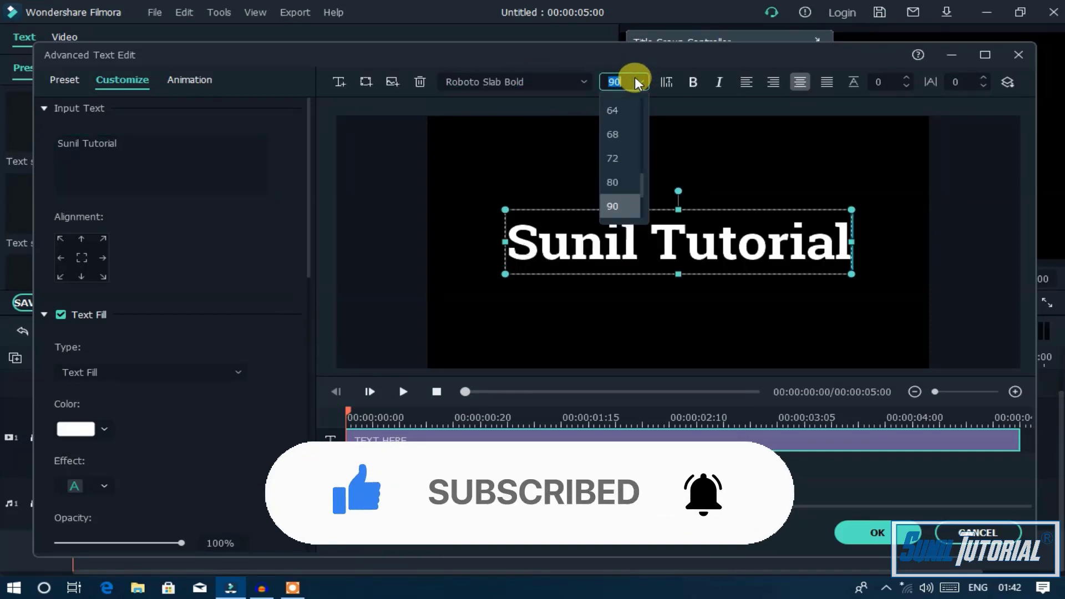
{"action": "left_click", "coordinate": [697, 80]}
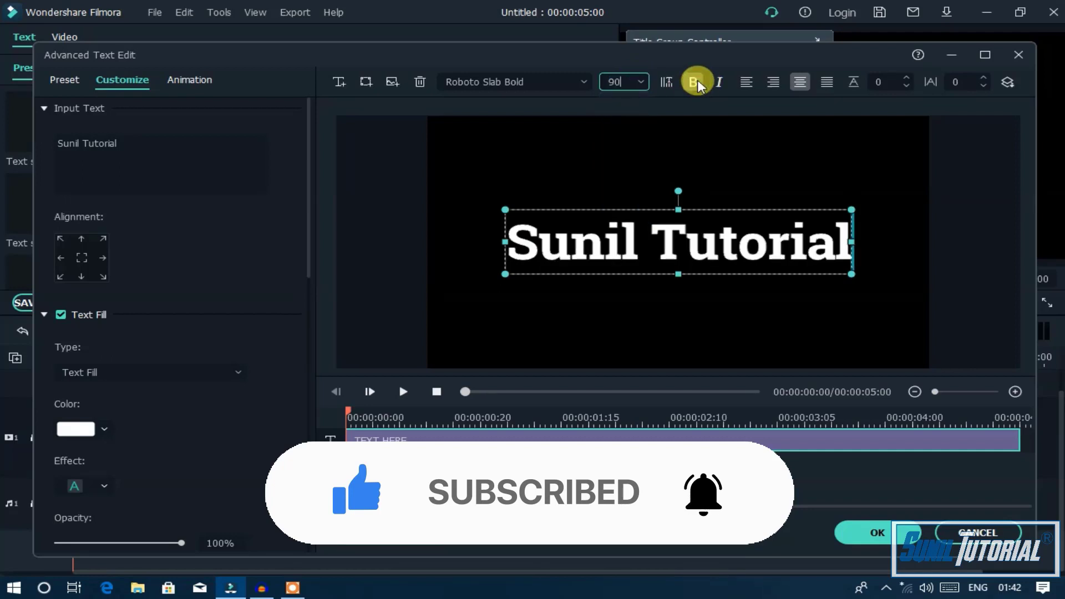
{"action": "left_click", "coordinate": [710, 81]}
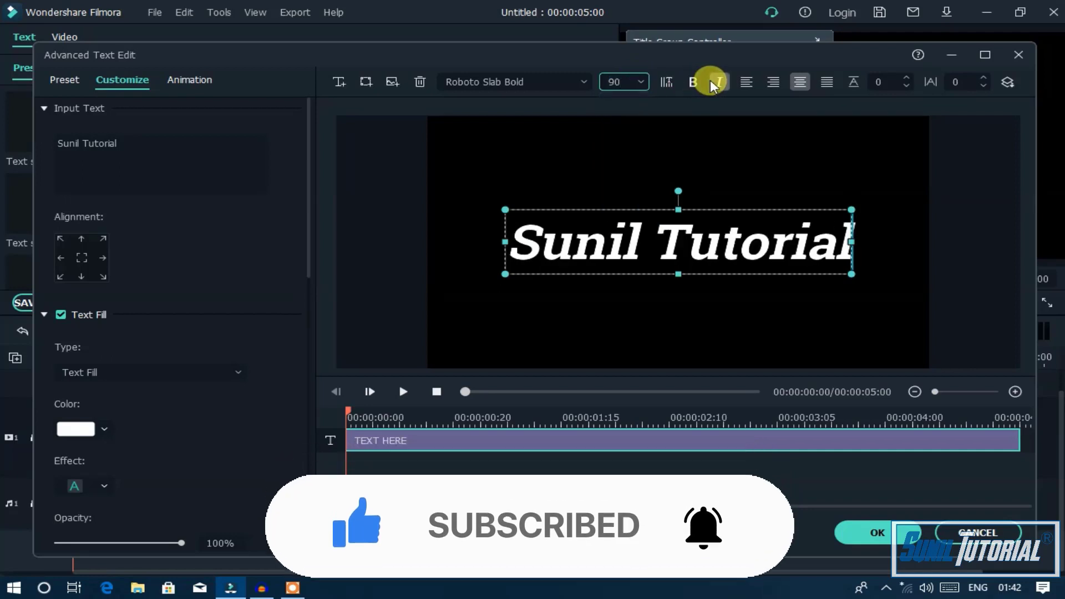
{"action": "left_click", "coordinate": [710, 80]}
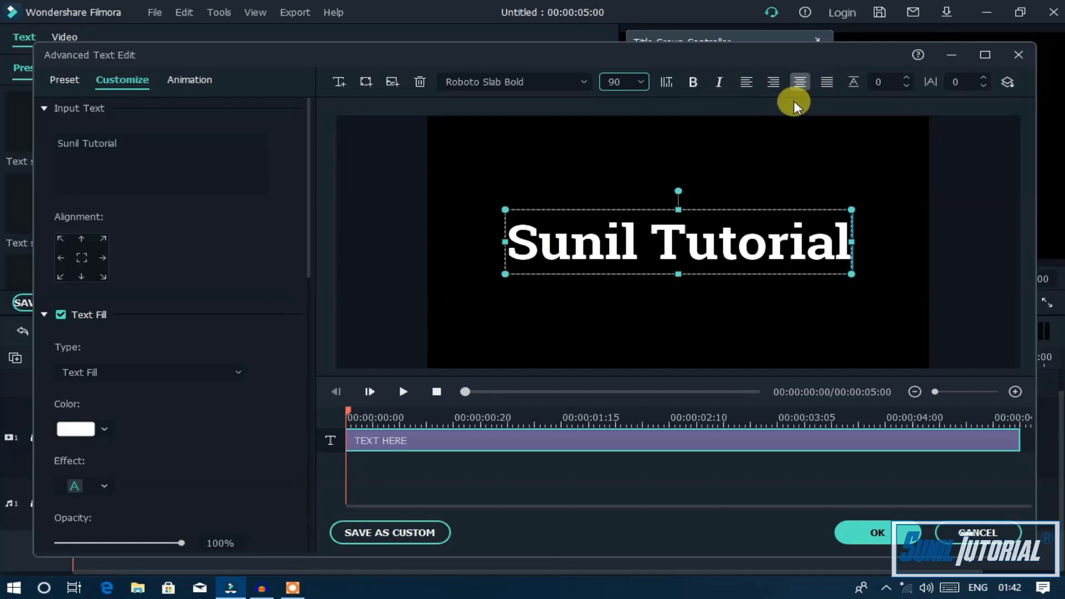
Step: Set the title's text fill to the custom blue #0b75ff
{"action": "left_click", "coordinate": [105, 429]}
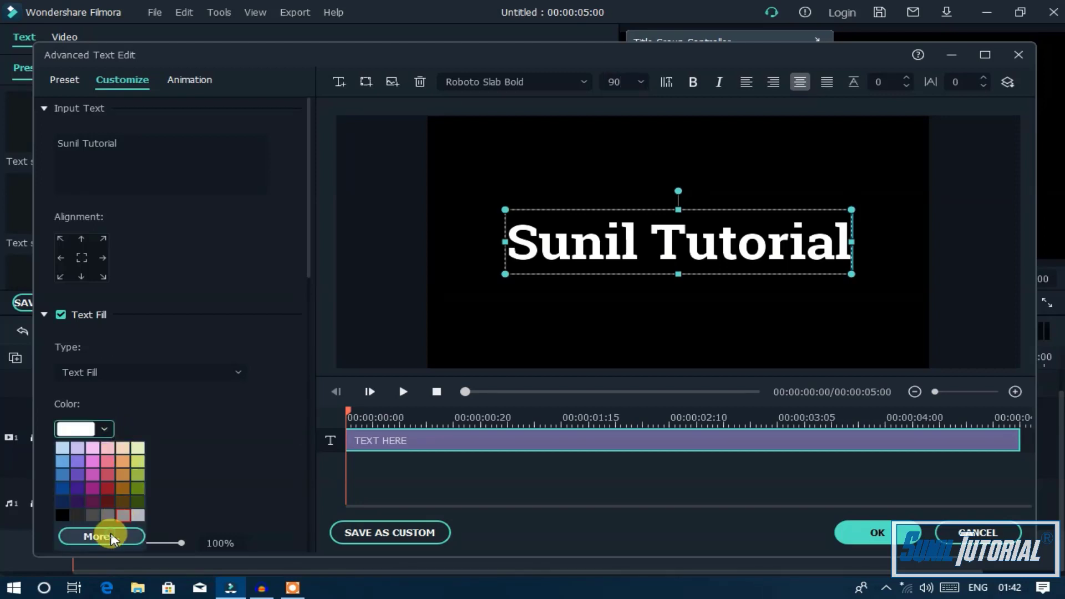
{"action": "left_click", "coordinate": [111, 534]}
{"action": "left_click", "coordinate": [286, 303]}
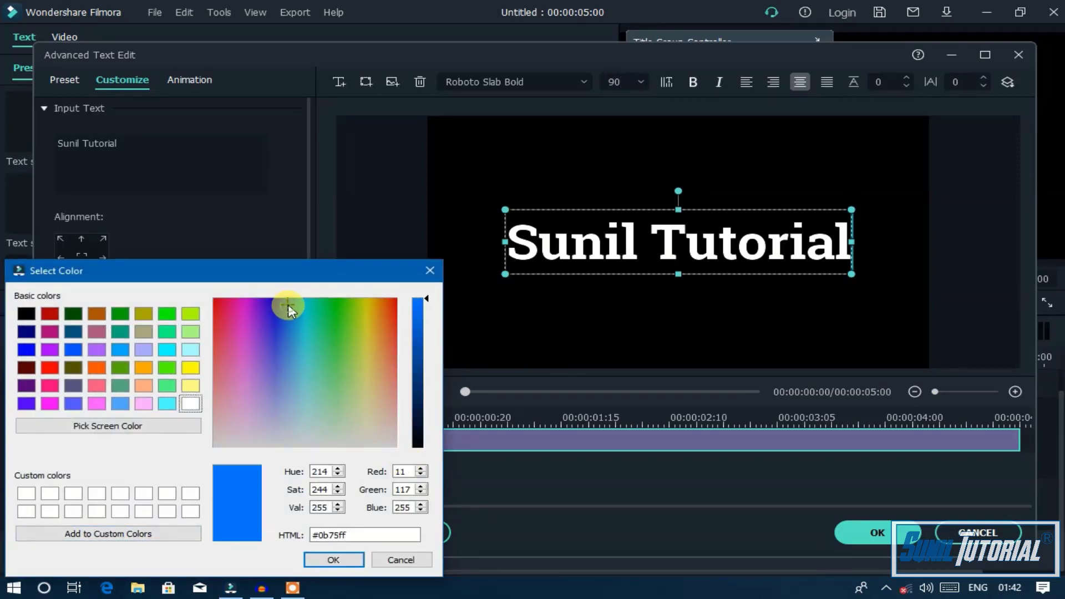
{"action": "left_click", "coordinate": [333, 560]}
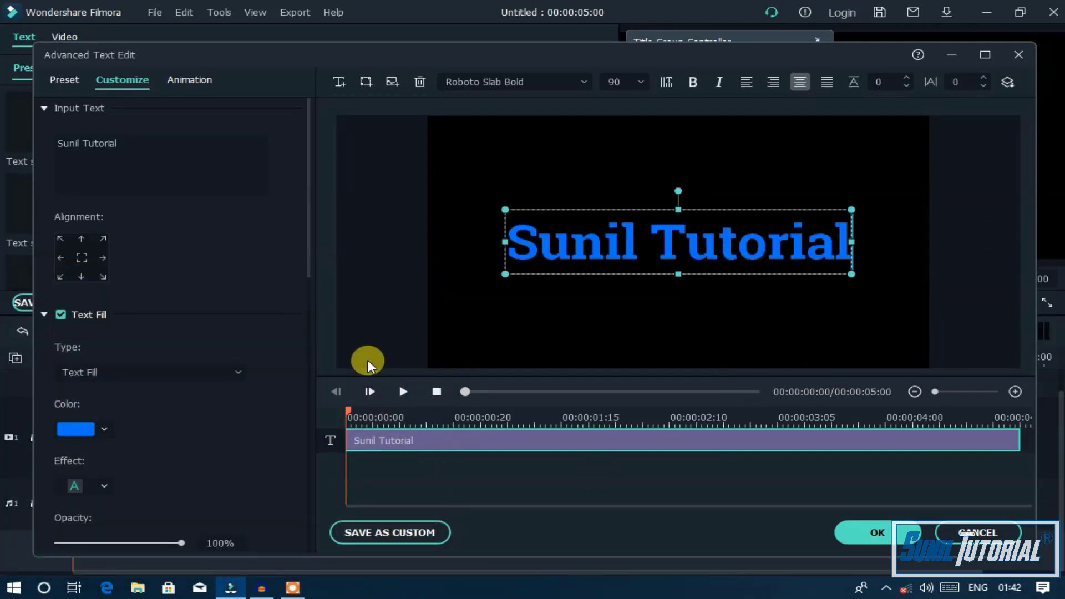
Step: Look through the text border and shadow settings, and apply the customized title to the timeline clip
{"action": "left_click_drag", "start_coordinate": [309, 264], "coordinate": [322, 463]}
{"action": "left_click", "coordinate": [321, 462]}
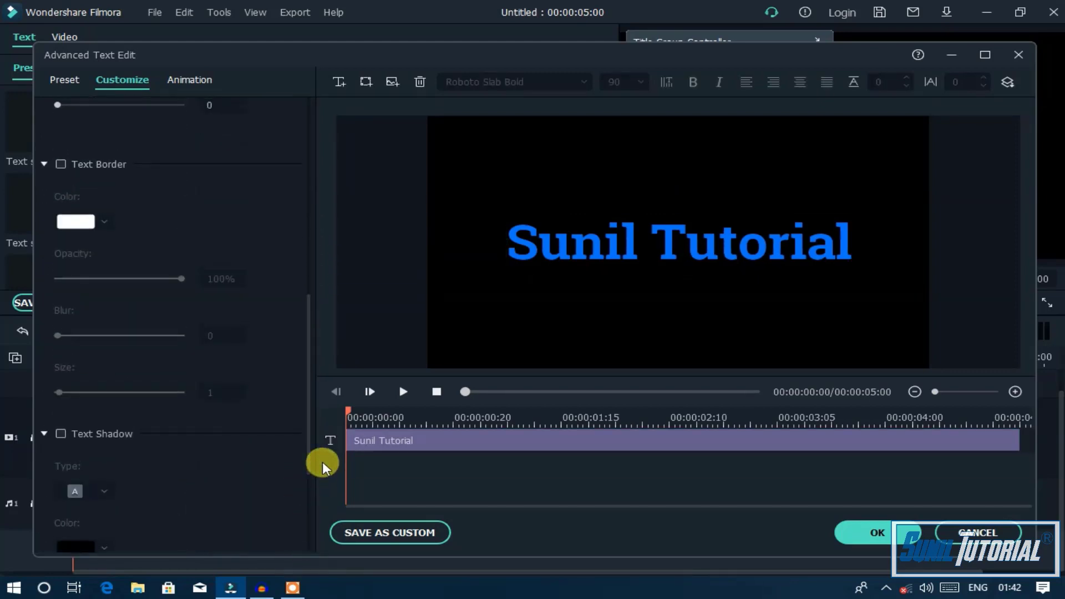
{"action": "left_click_drag", "start_coordinate": [307, 470], "coordinate": [314, 543]}
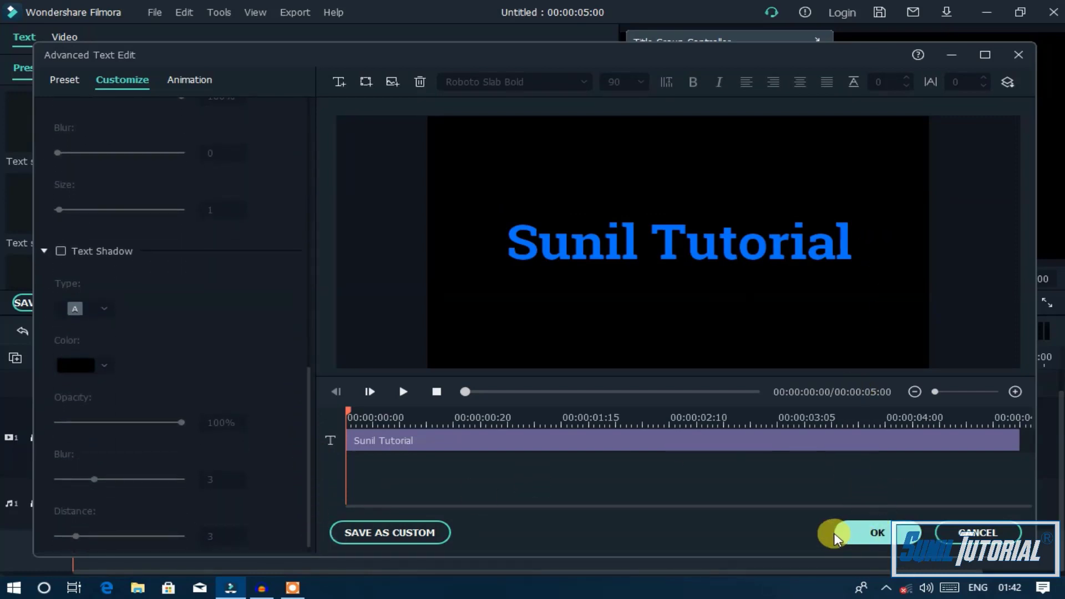
{"action": "left_click", "coordinate": [875, 533]}
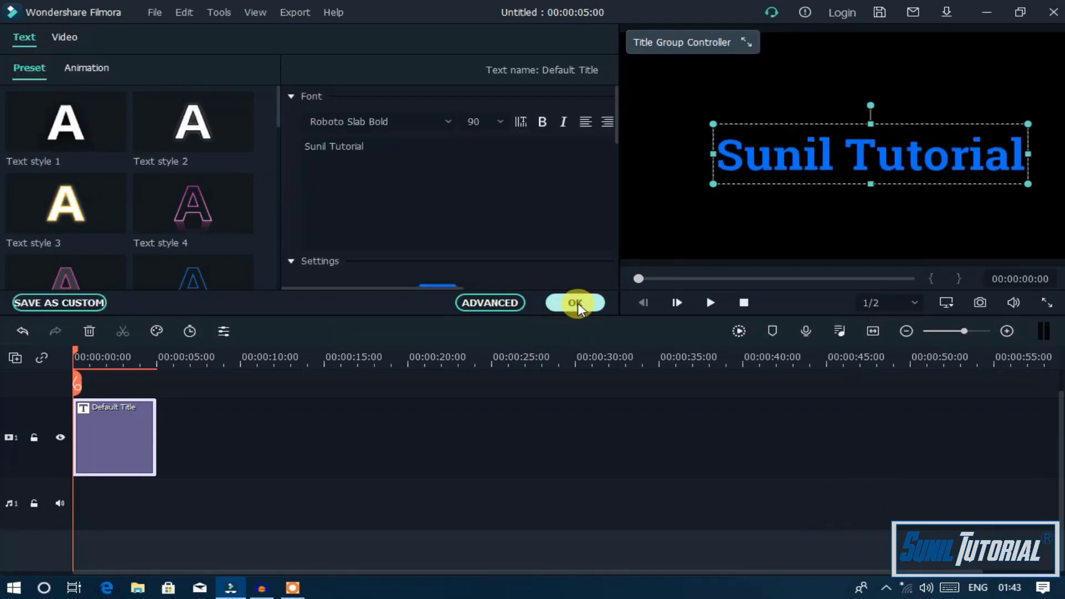
{"action": "left_click", "coordinate": [577, 302]}
{"action": "left_click", "coordinate": [307, 383]}
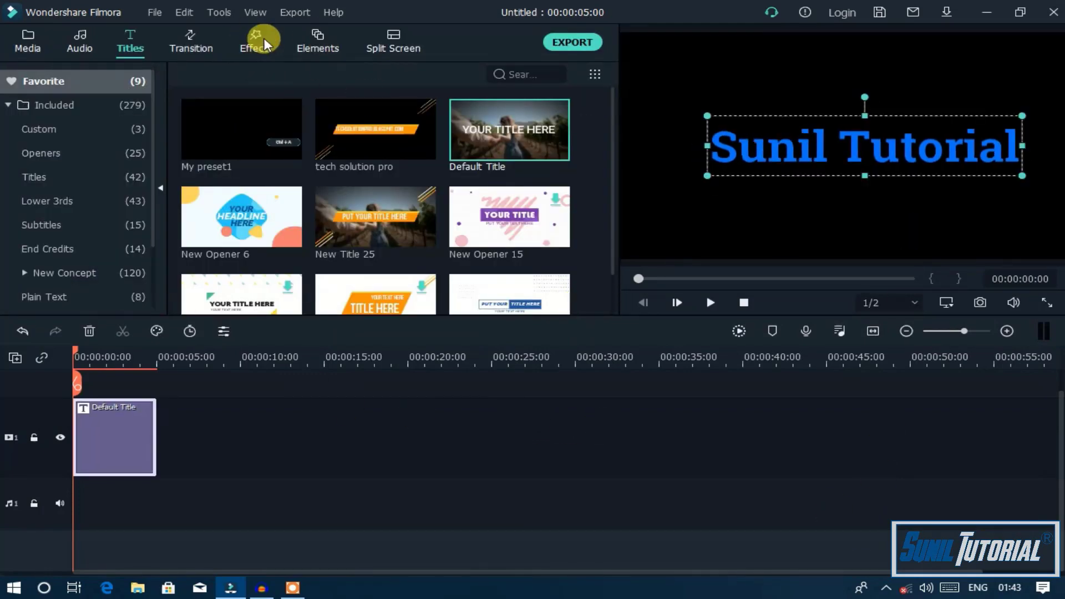
Step: Find the Glow effect, try it on the track above the title, and preview the playback briefly
{"action": "left_click", "coordinate": [240, 38]}
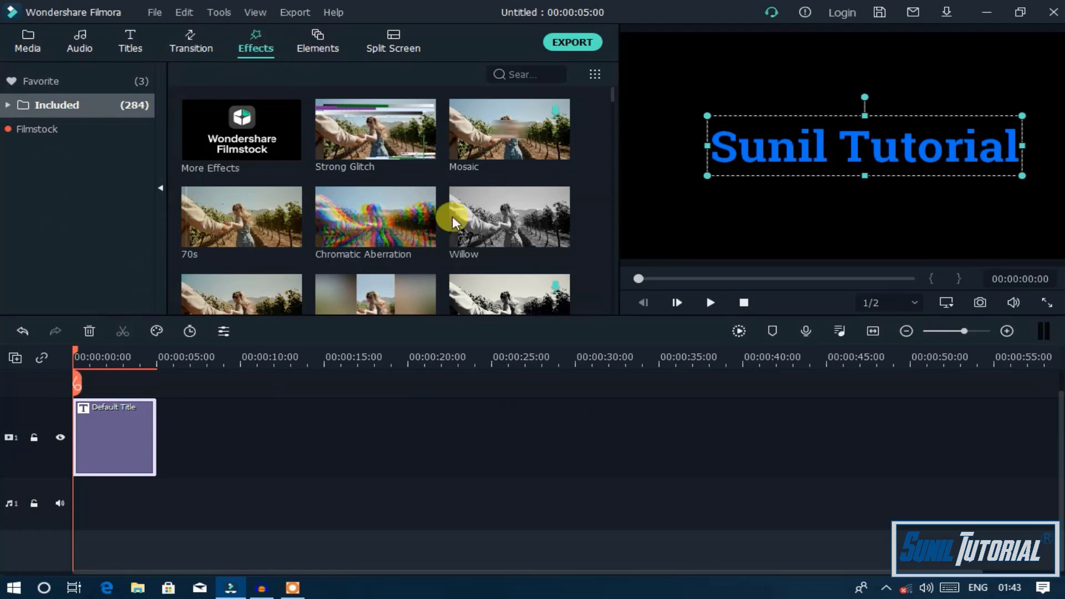
{"action": "left_click", "coordinate": [506, 70]}
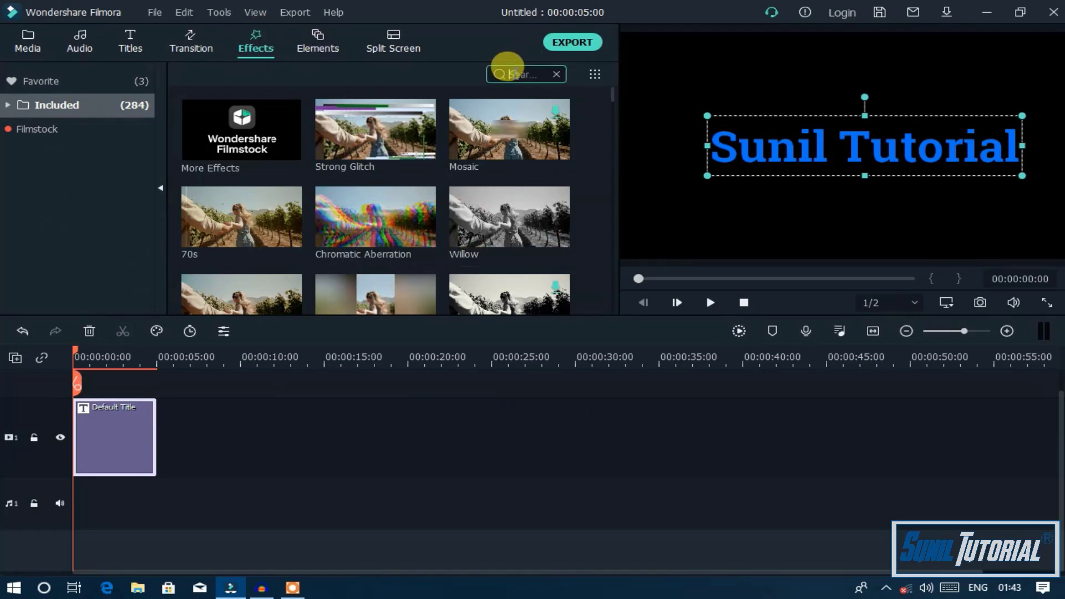
{"action": "type", "text": "glo"}
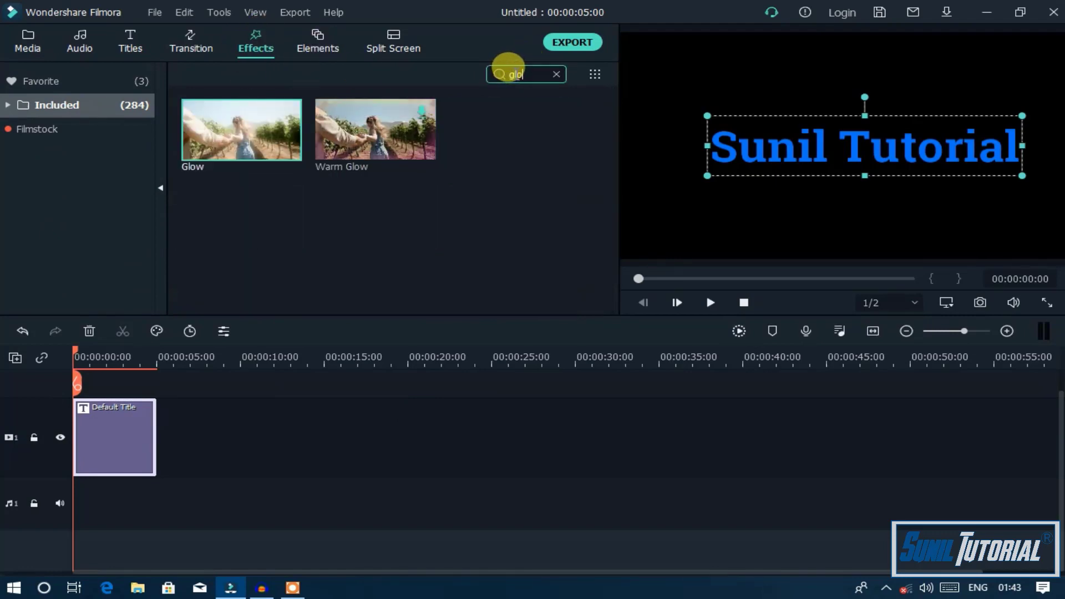
{"action": "left_click_drag", "start_coordinate": [231, 138], "coordinate": [69, 397]}
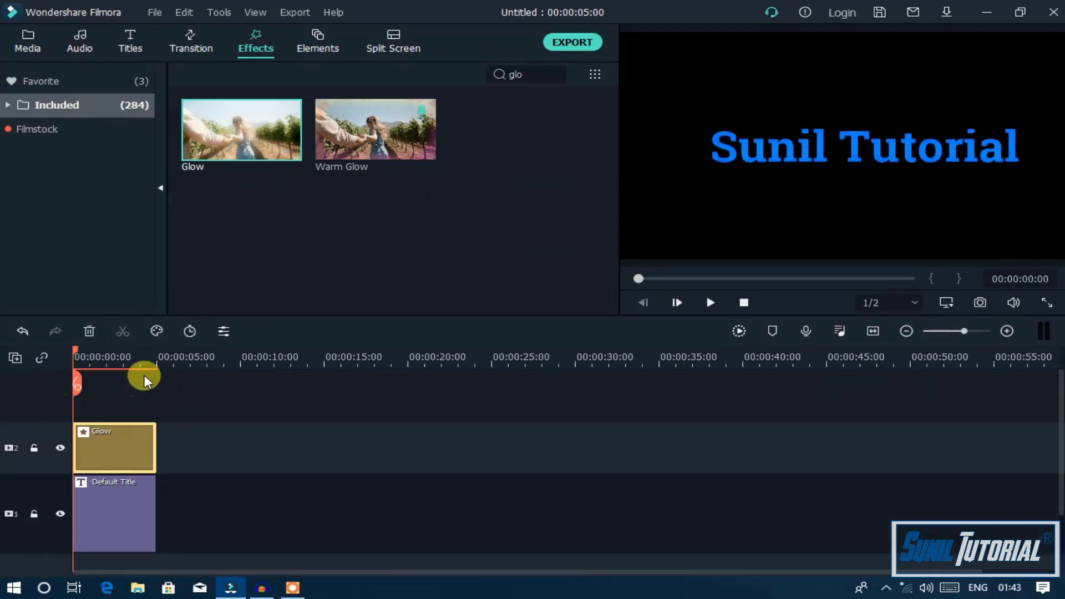
{"action": "key", "text": "space"}
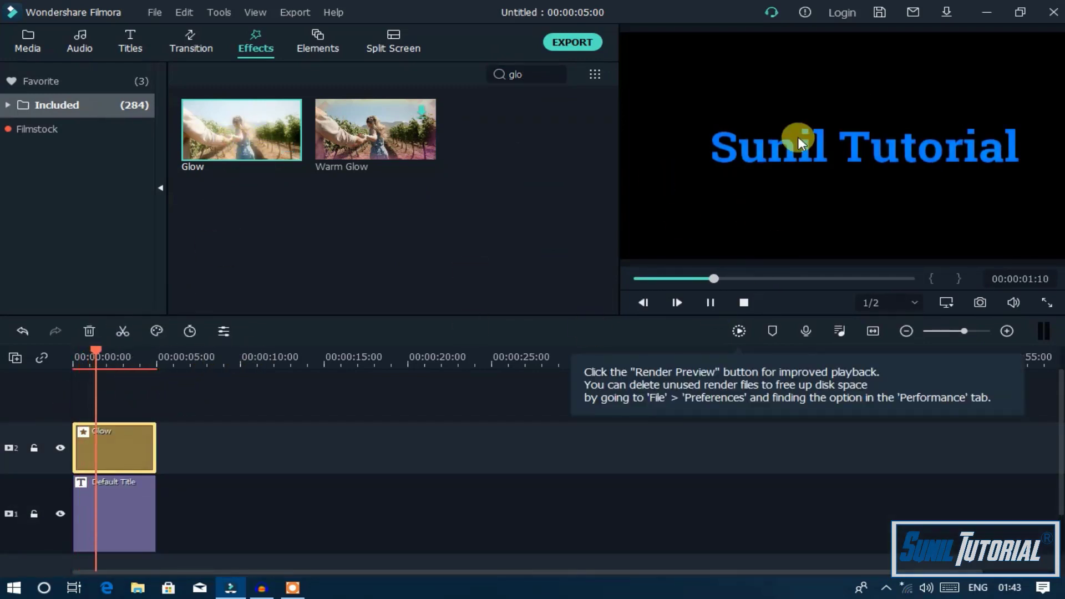
{"action": "key", "text": "space"}
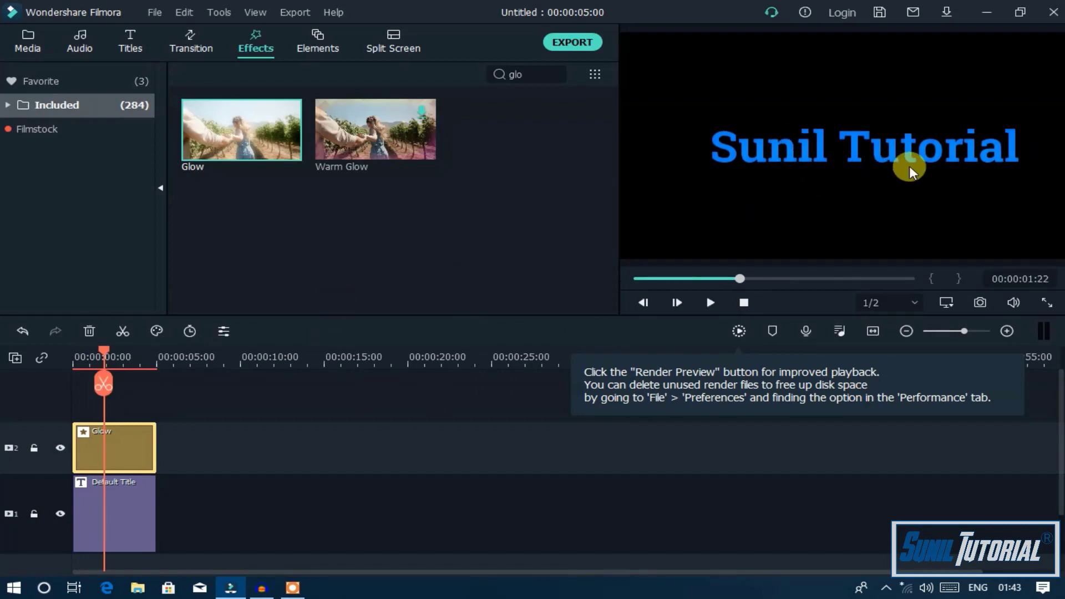
Step: Delete the Glow effect clip from video track 2
{"action": "mouse_move", "coordinate": [120, 455]}
{"action": "left_mouse_down"}
{"action": "mouse_move", "coordinate": [177, 465]}
{"action": "mouse_move", "coordinate": [119, 491]}
{"action": "mouse_move", "coordinate": [143, 449]}
{"action": "mouse_move", "coordinate": [100, 458]}
{"action": "left_mouse_up"}
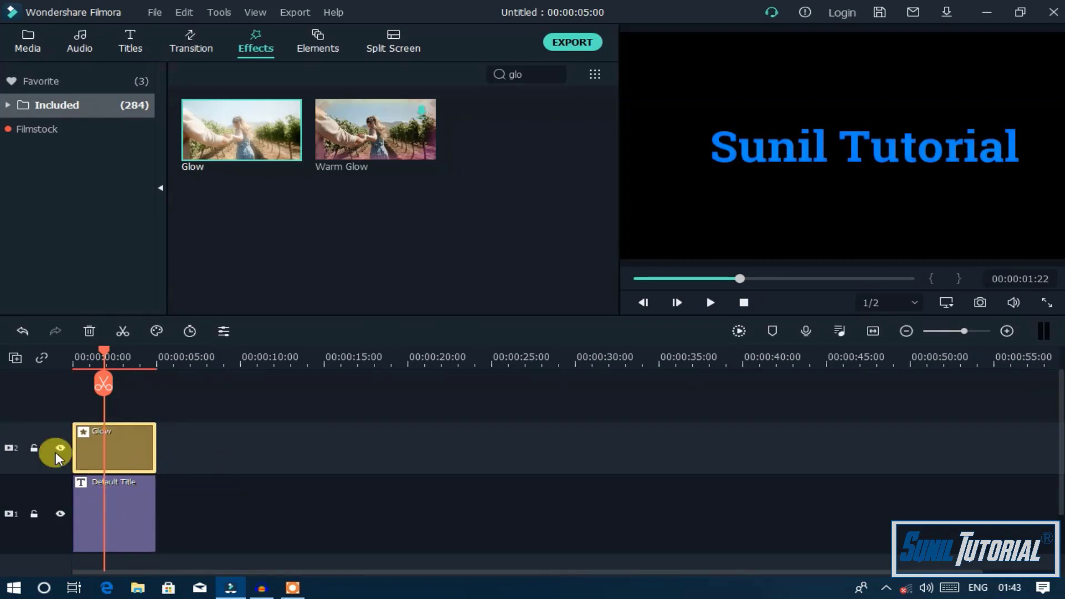
{"action": "key", "text": "Delete"}
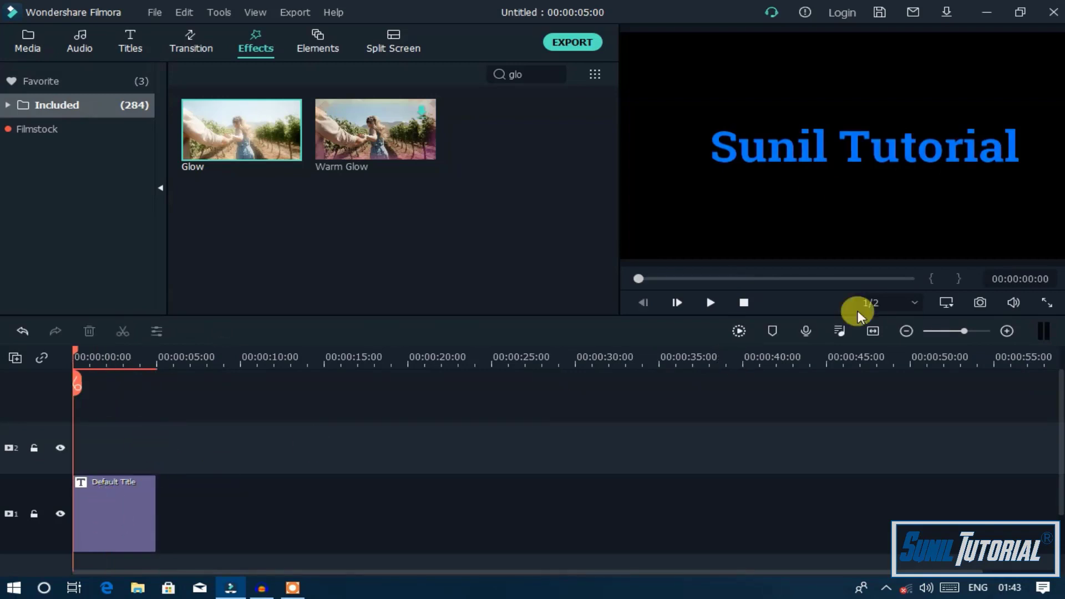
Step: Take a snapshot of the blue title frame into the project media folder
{"action": "left_click", "coordinate": [27, 41]}
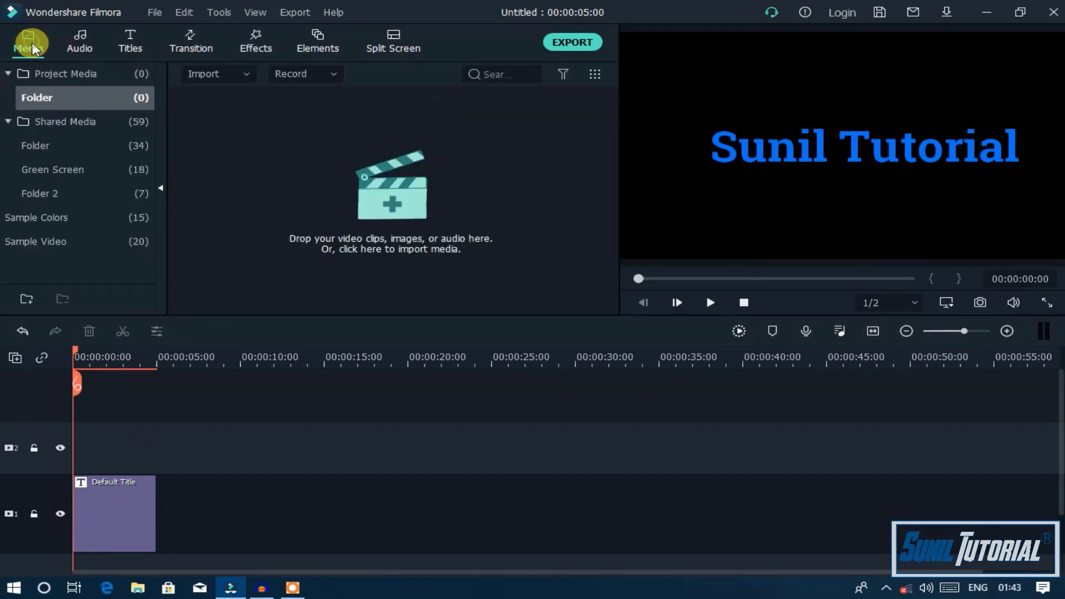
{"action": "left_click", "coordinate": [981, 303]}
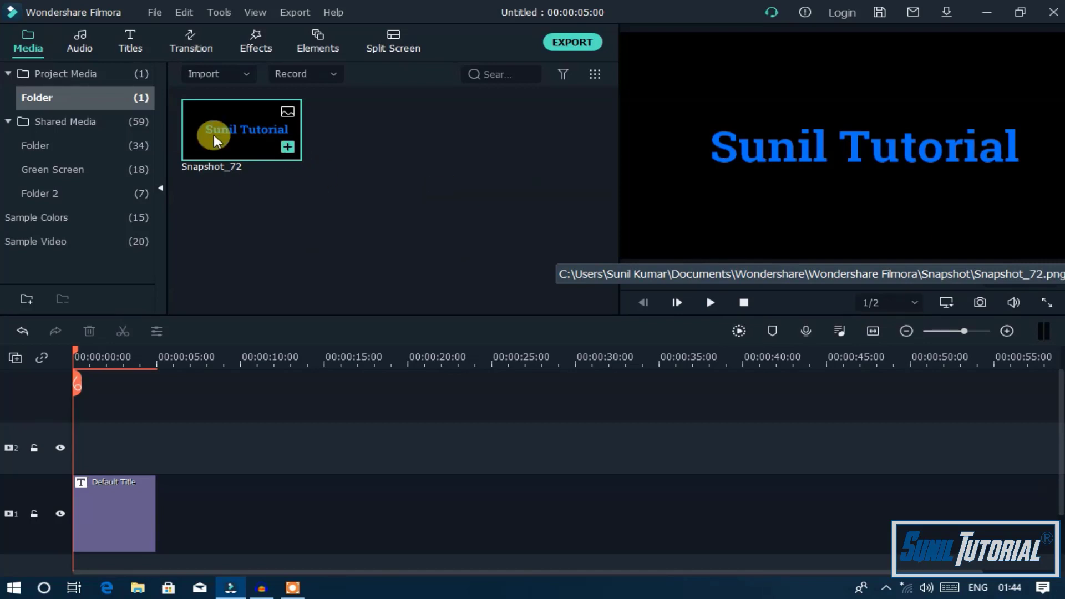
Step: Delete the title clip from the timeline and place the title snapshot at the start of video track 2
{"action": "left_click", "coordinate": [131, 515]}
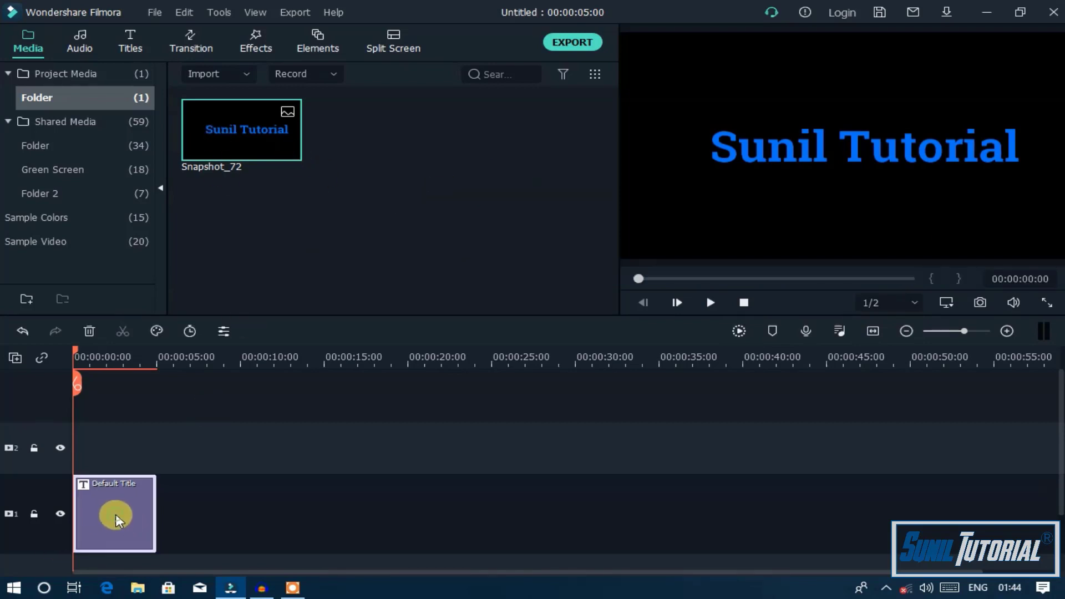
{"action": "key", "text": "Delete"}
{"action": "left_click_drag", "start_coordinate": [253, 141], "coordinate": [77, 462]}
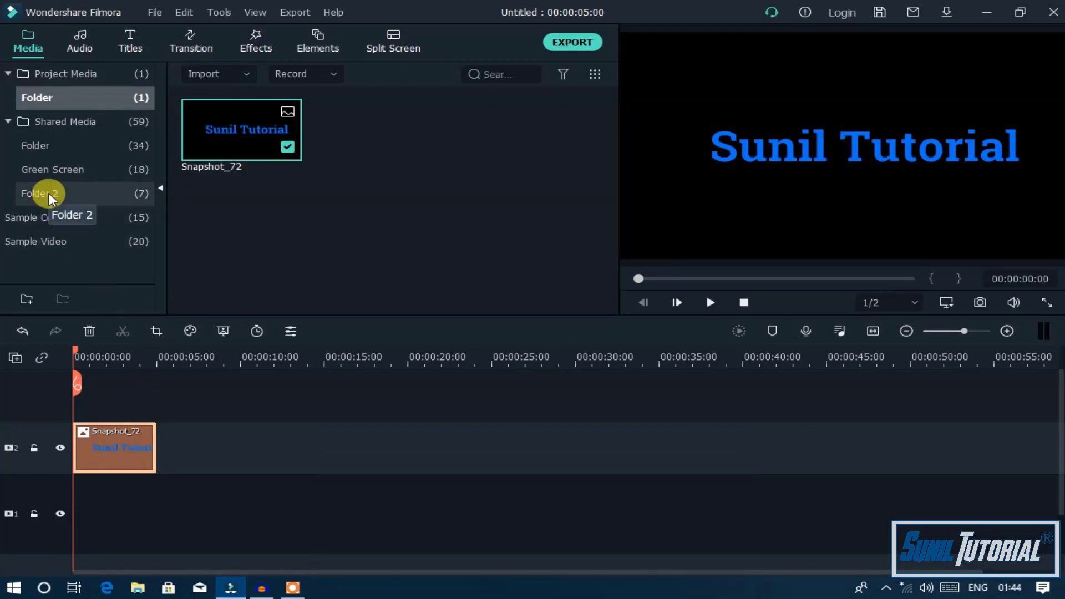
Step: Try the White sample color beneath the snapshot on video track 1, replacing it with the Black sample color
{"action": "left_click", "coordinate": [86, 216]}
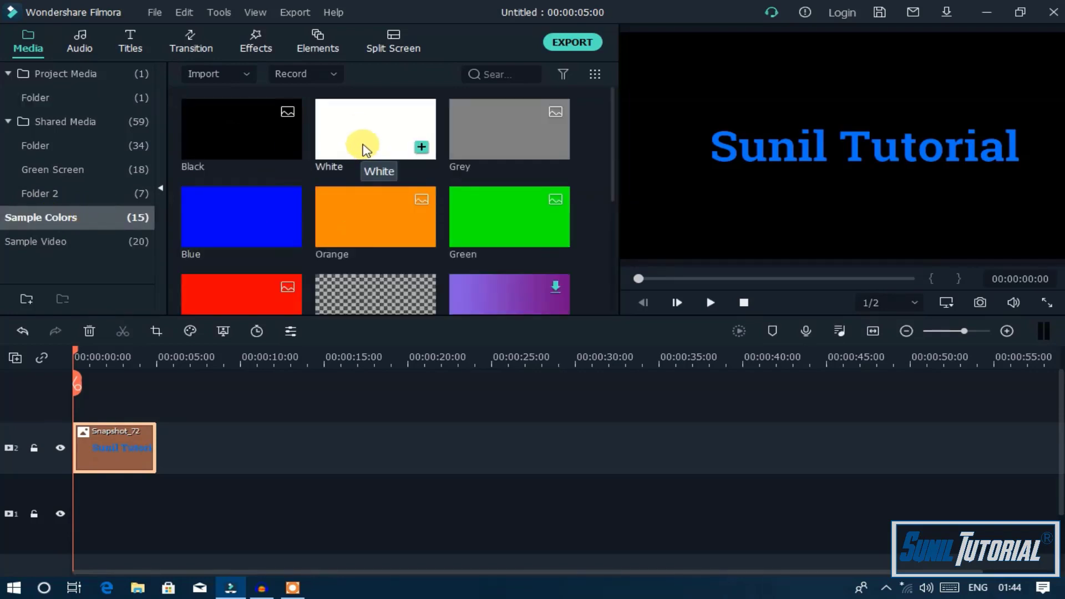
{"action": "left_click_drag", "start_coordinate": [364, 147], "coordinate": [129, 503]}
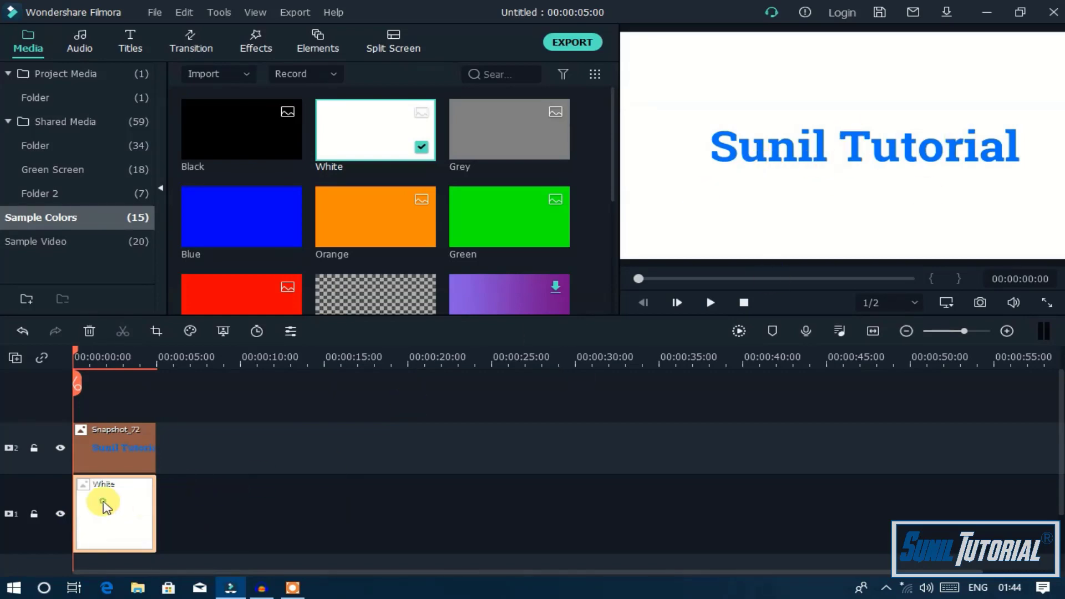
{"action": "key", "text": "Delete"}
{"action": "left_click_drag", "start_coordinate": [262, 108], "coordinate": [133, 536]}
Step: Place the Glow effect on video track 3 above the title snapshot
{"action": "left_click", "coordinate": [256, 44]}
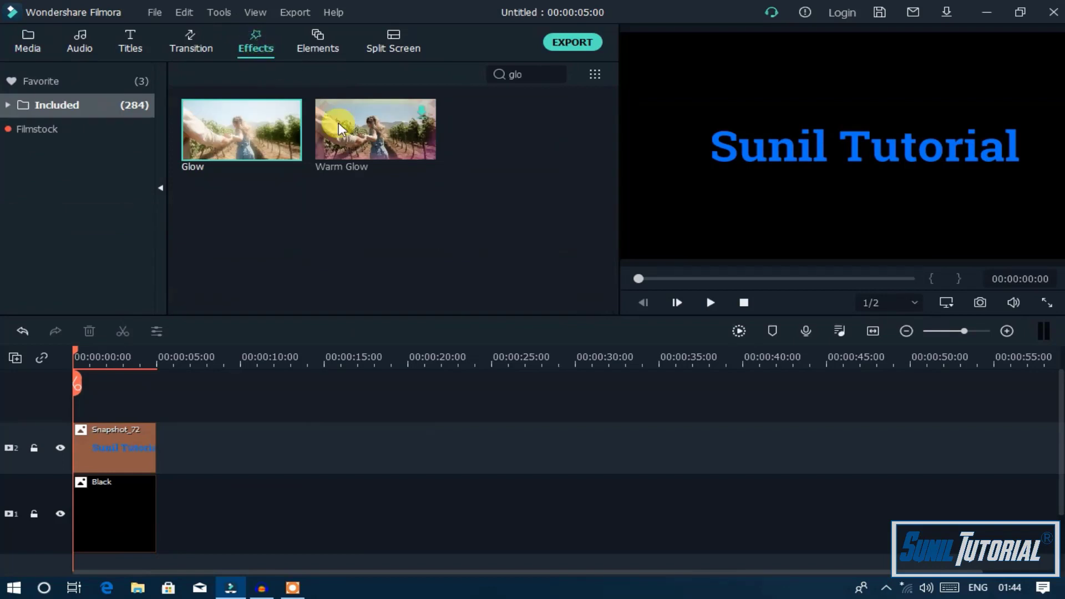
{"action": "left_click_drag", "start_coordinate": [233, 134], "coordinate": [102, 395]}
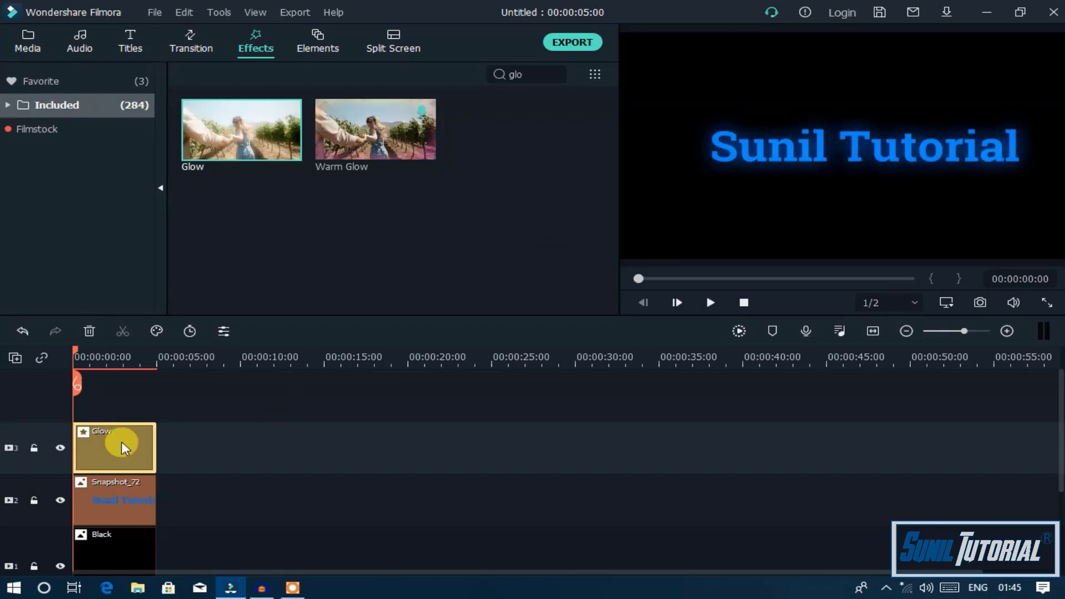
Step: Try Glow radius values up to about 94 and reset the radius to its default
{"action": "double_click", "coordinate": [107, 450]}
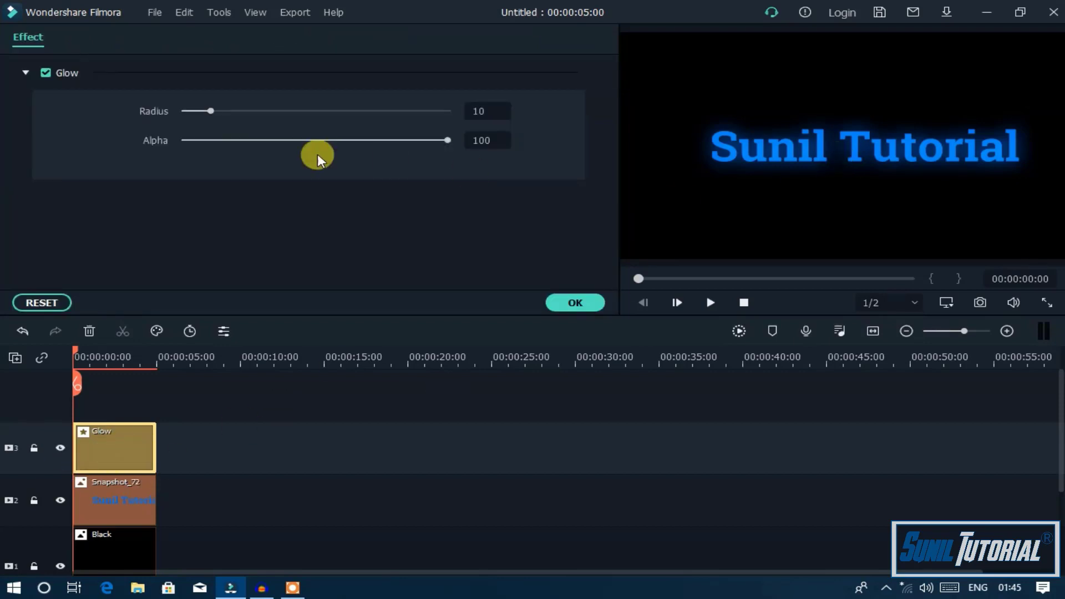
{"action": "left_click_drag", "start_coordinate": [211, 110], "coordinate": [423, 118]}
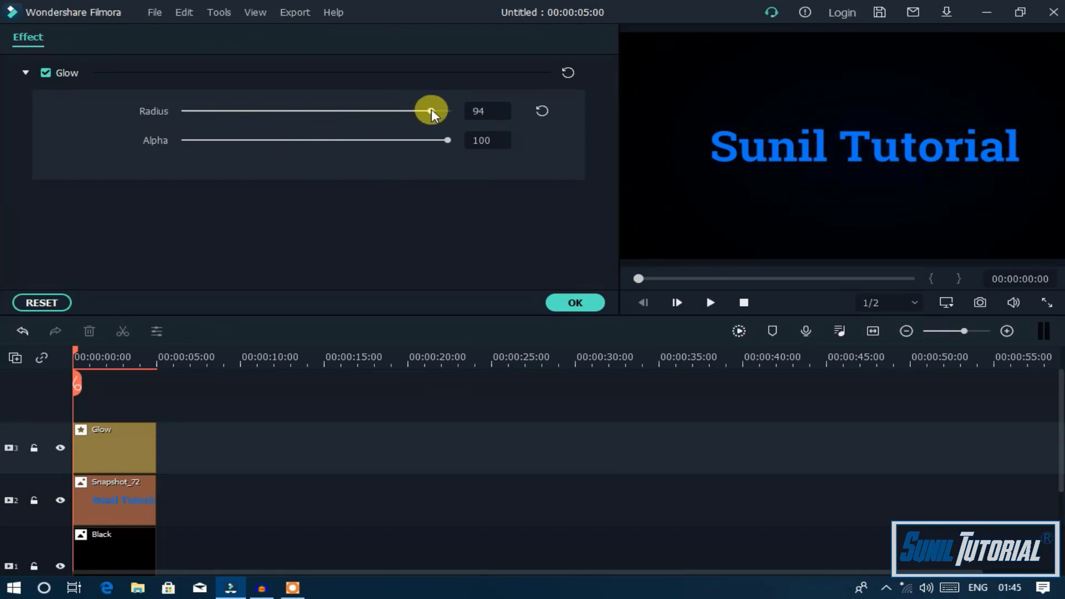
{"action": "left_click_drag", "start_coordinate": [430, 110], "coordinate": [219, 113]}
{"action": "left_click", "coordinate": [542, 140]}
{"action": "left_click", "coordinate": [542, 111]}
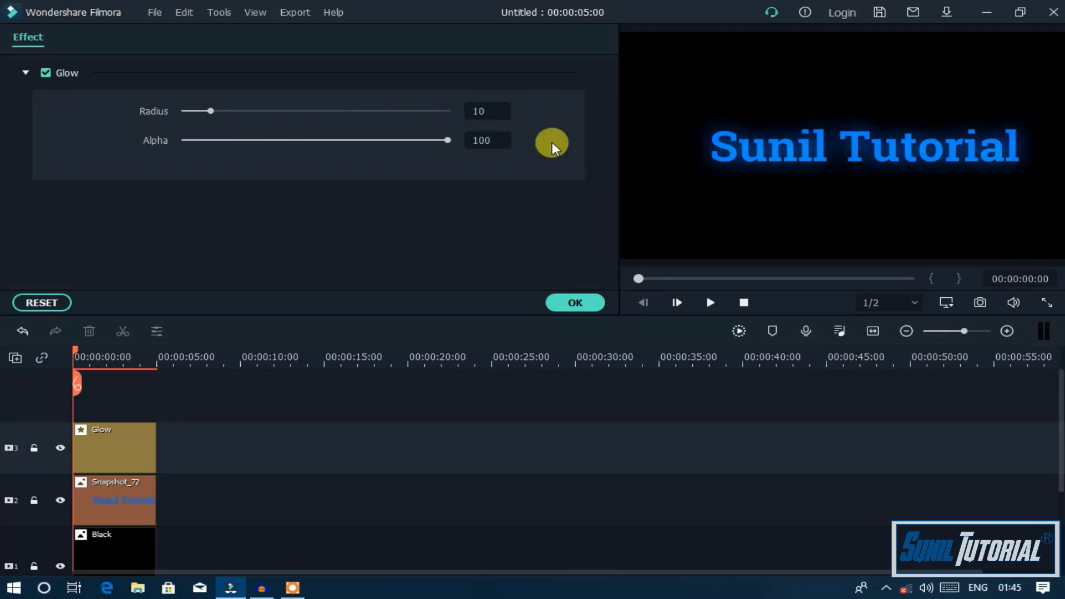
{"action": "left_click", "coordinate": [575, 303]}
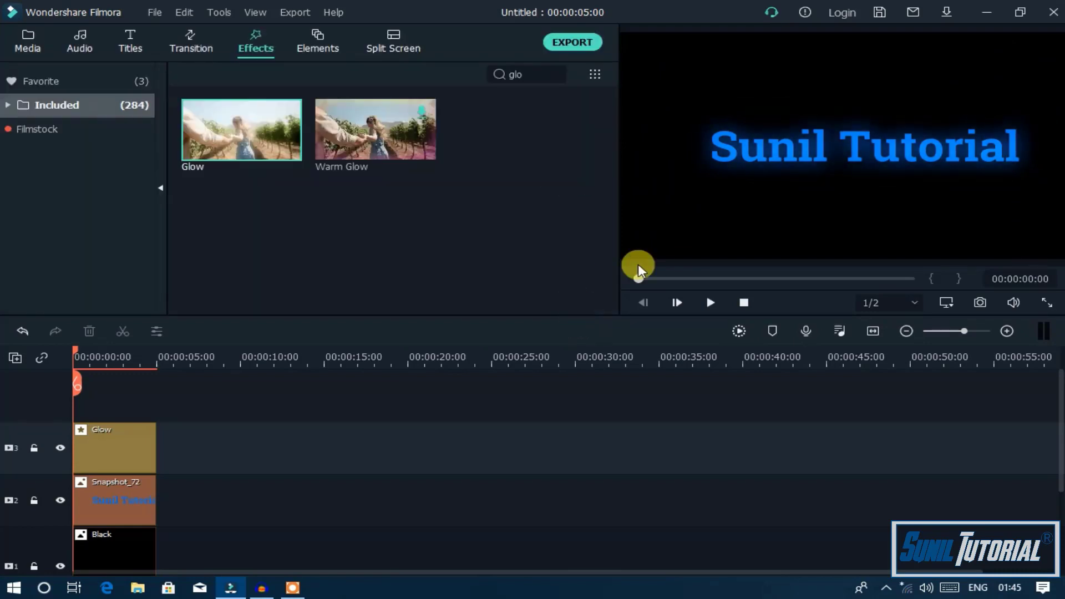
Step: Preview the glowing text by playing the first two seconds of the timeline
{"action": "key", "text": "space"}
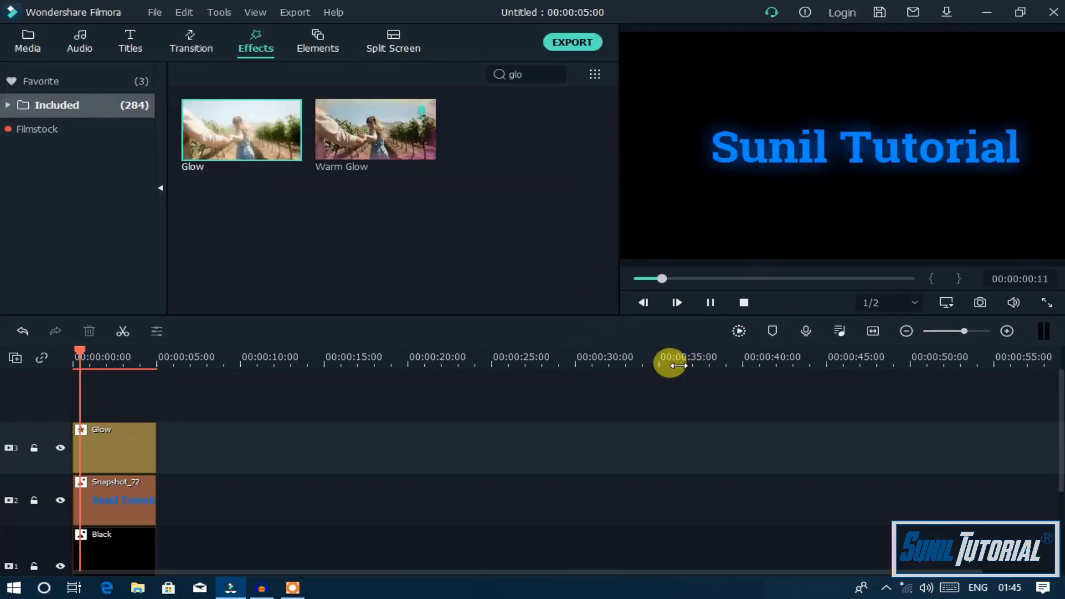
{"action": "key", "text": "space"}
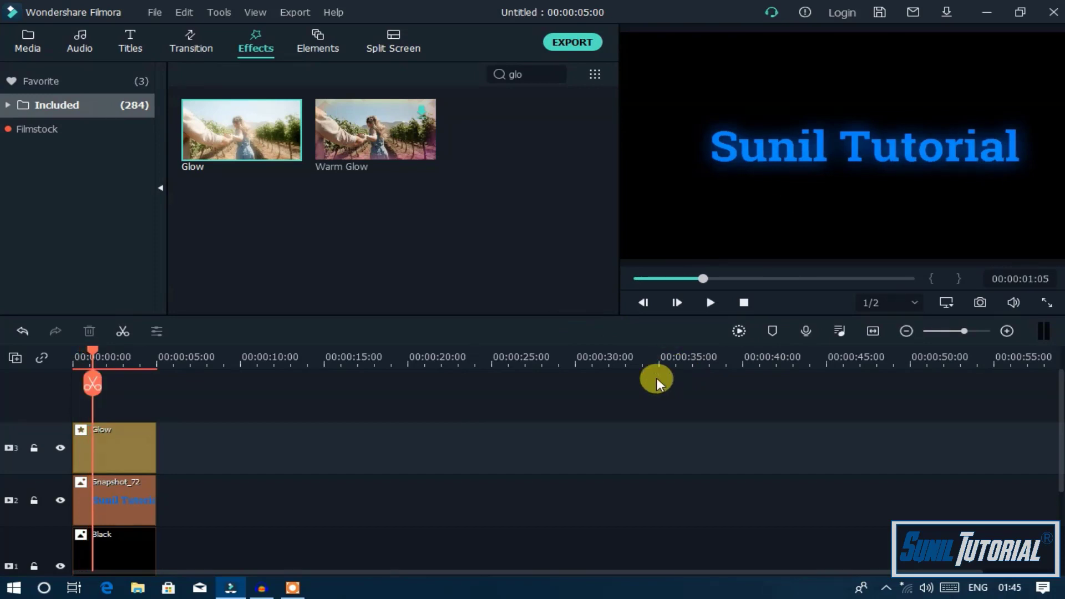
{"action": "key", "text": "space"}
{"action": "key", "text": "space"}
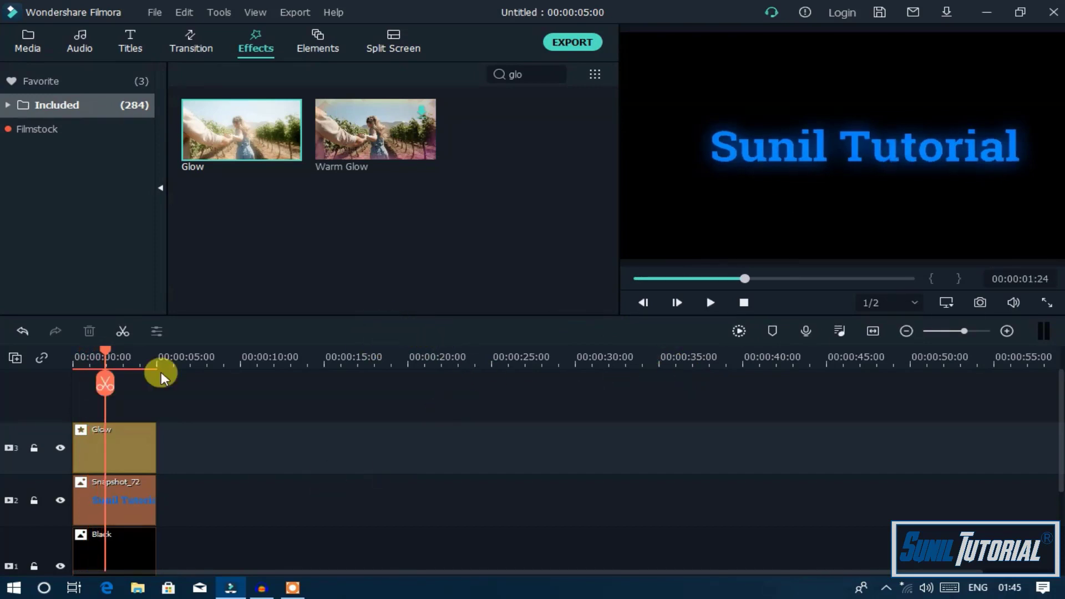
Step: Add a Default Title to video track 2 at about 00:00:09:11 and open it for advanced text editing
{"action": "left_click", "coordinate": [230, 361]}
{"action": "left_click", "coordinate": [141, 35]}
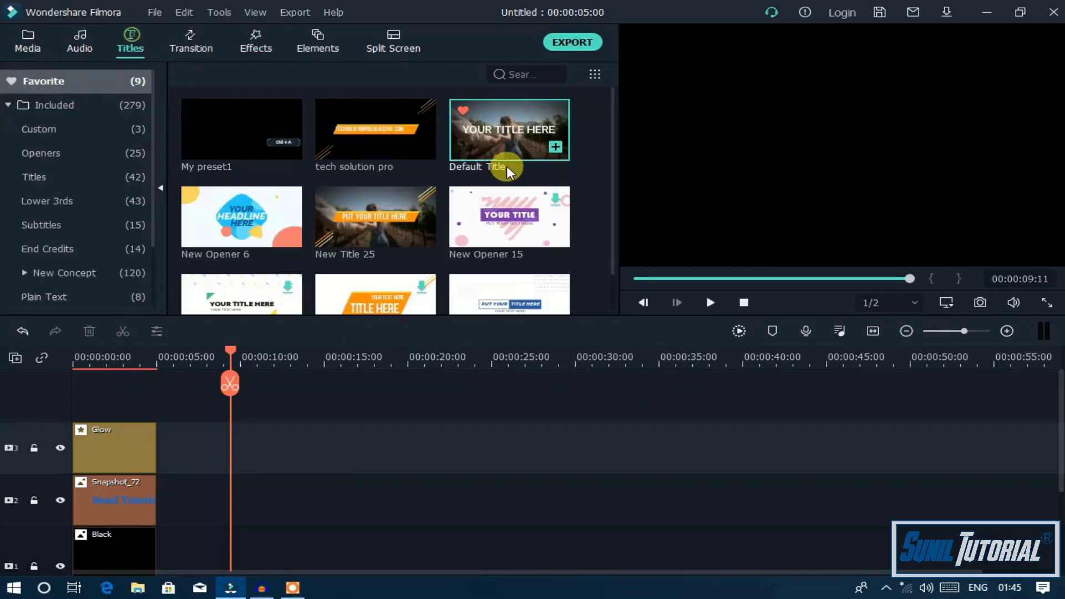
{"action": "left_click_drag", "start_coordinate": [506, 163], "coordinate": [246, 498]}
{"action": "double_click", "coordinate": [246, 498]}
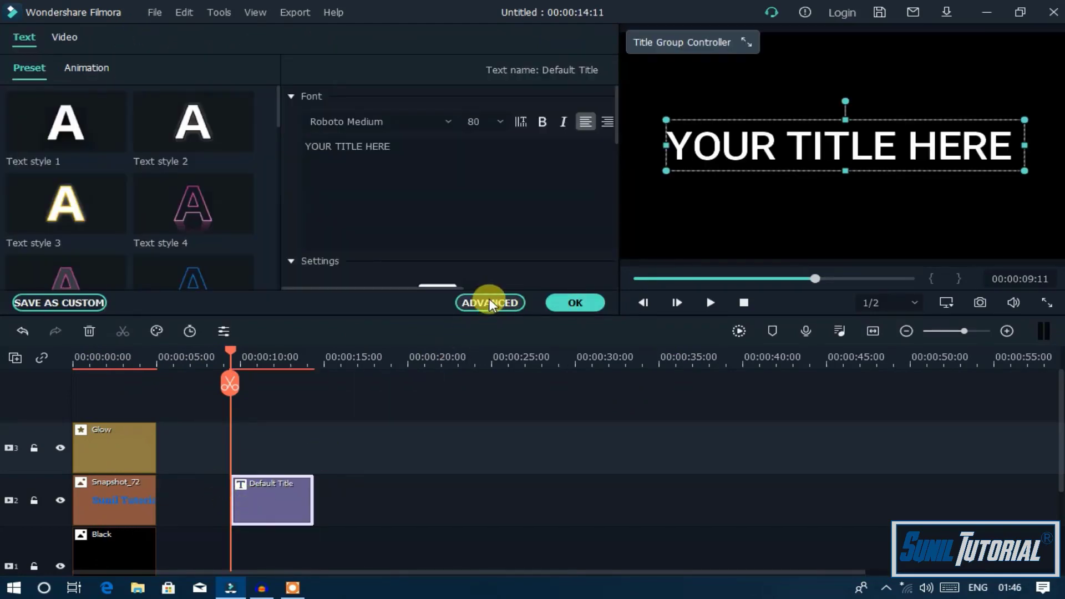
{"action": "right_click", "coordinate": [280, 507]}
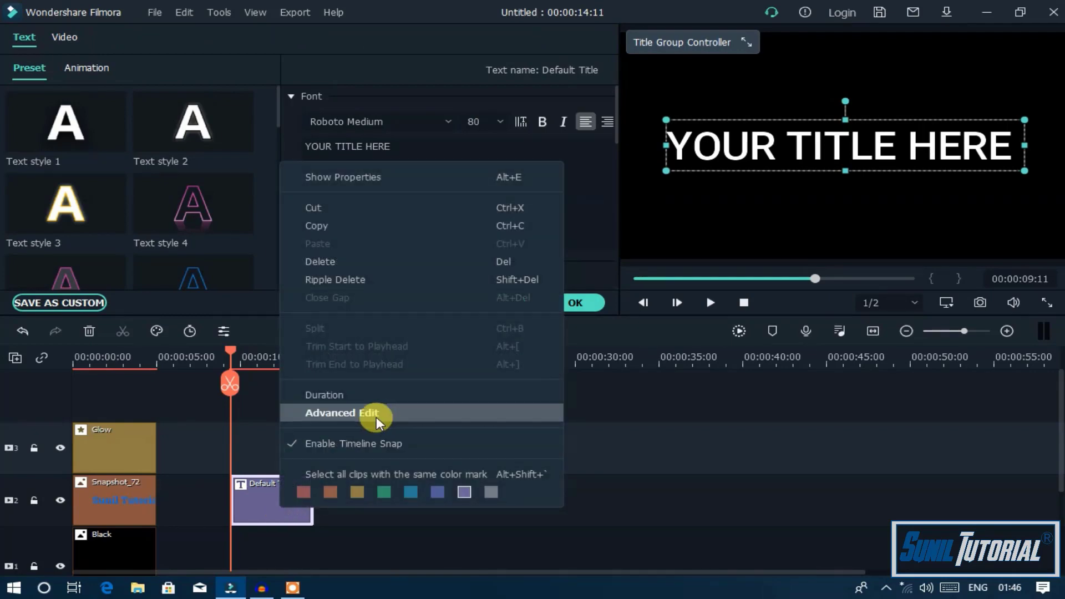
{"action": "left_click", "coordinate": [358, 414]}
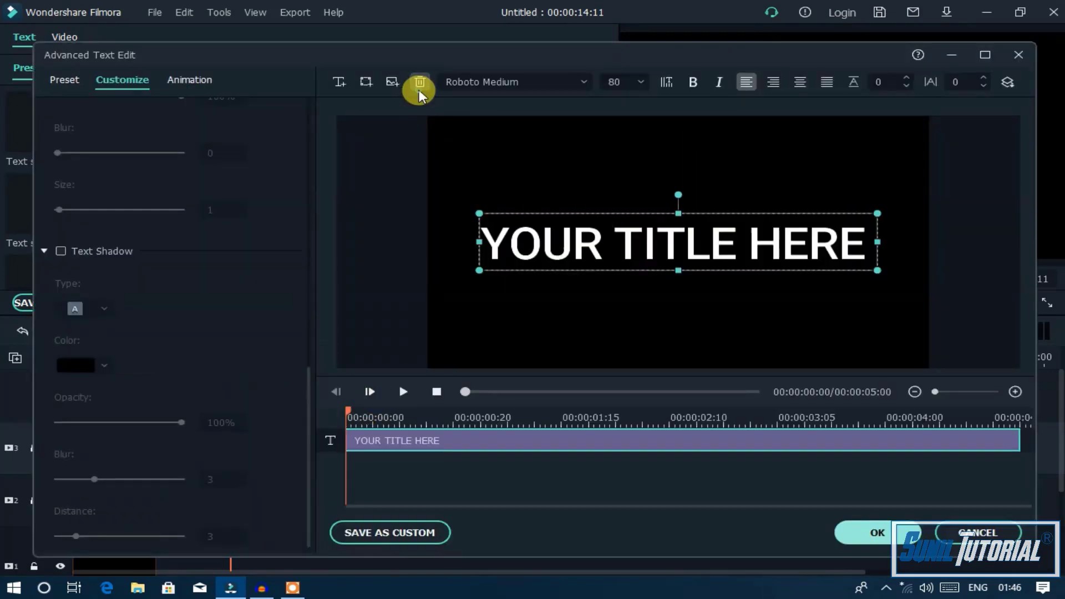
Step: Replace the title's text box with a rounded rectangle shape and clear the shape's placeholder text
{"action": "left_click", "coordinate": [420, 91]}
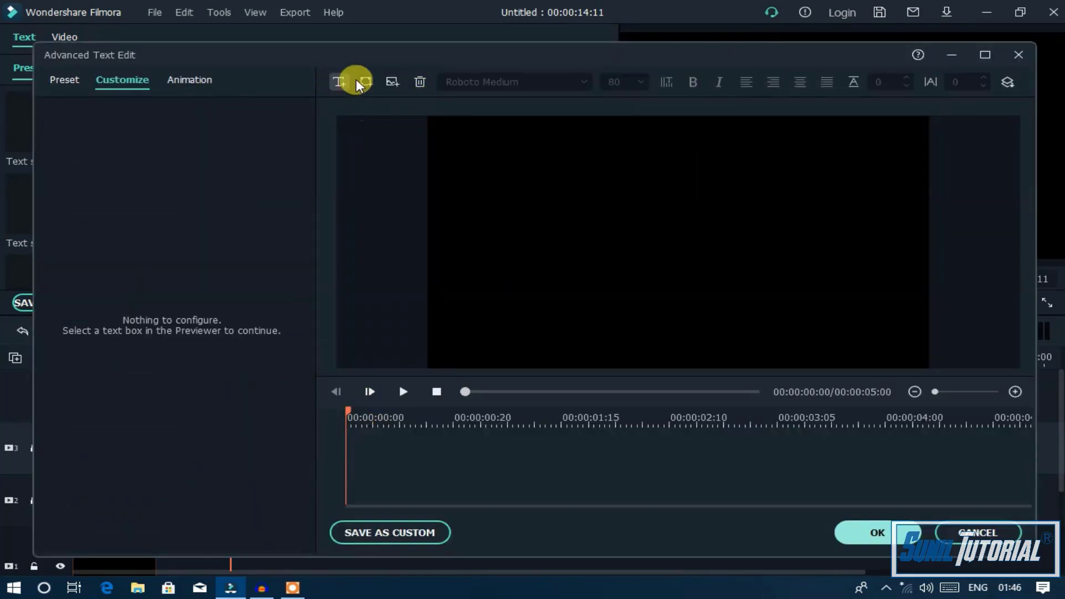
{"action": "left_click", "coordinate": [366, 83]}
{"action": "left_click", "coordinate": [447, 165]}
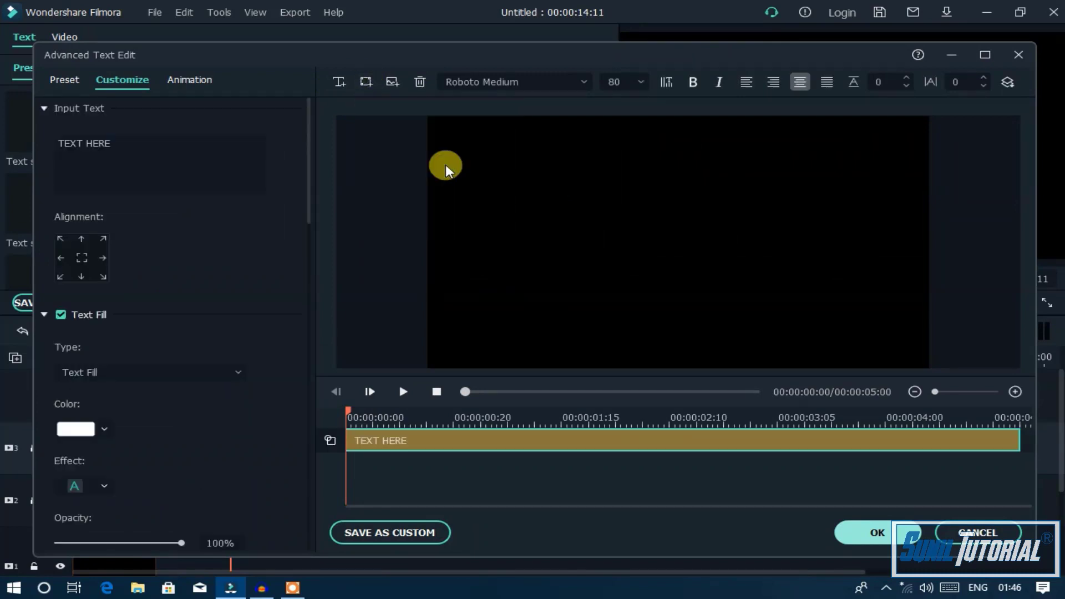
{"action": "left_click", "coordinate": [148, 148]}
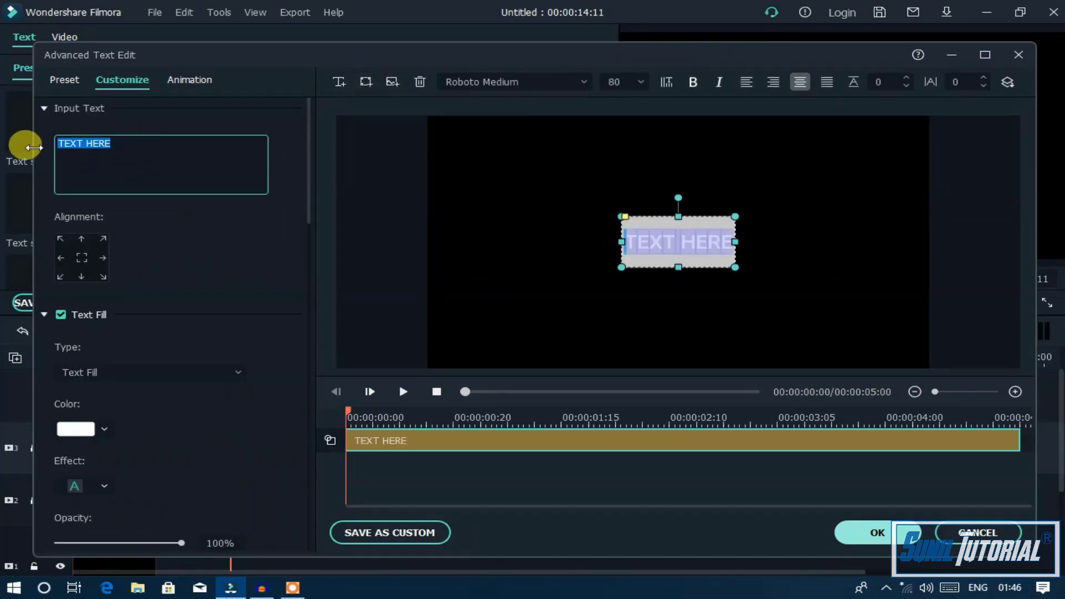
{"action": "key", "text": "BackSpace"}
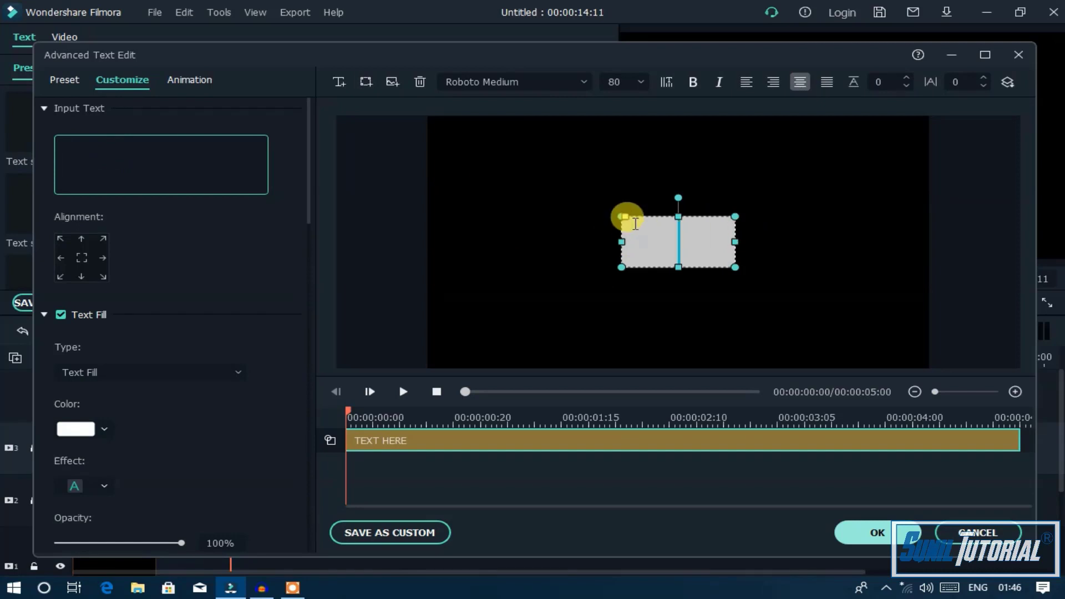
Step: Round the shape's corners fully and stretch it into a wide pill near the middle of the frame
{"action": "left_click_drag", "start_coordinate": [623, 216], "coordinate": [667, 215]}
{"action": "left_click_drag", "start_coordinate": [735, 242], "coordinate": [708, 260]}
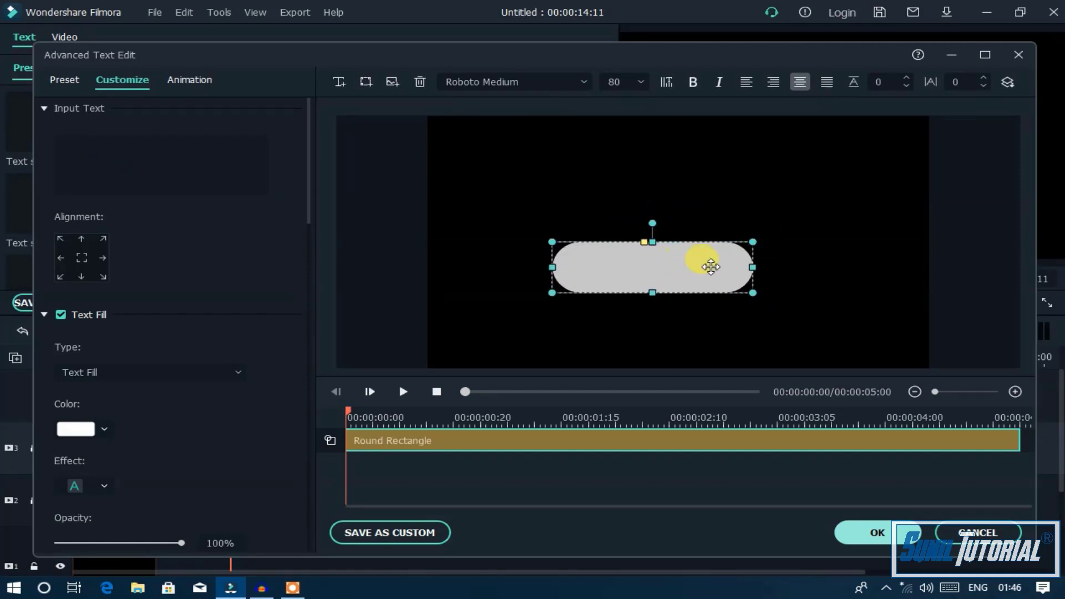
{"action": "left_click", "coordinate": [796, 265]}
{"action": "left_click", "coordinate": [743, 272]}
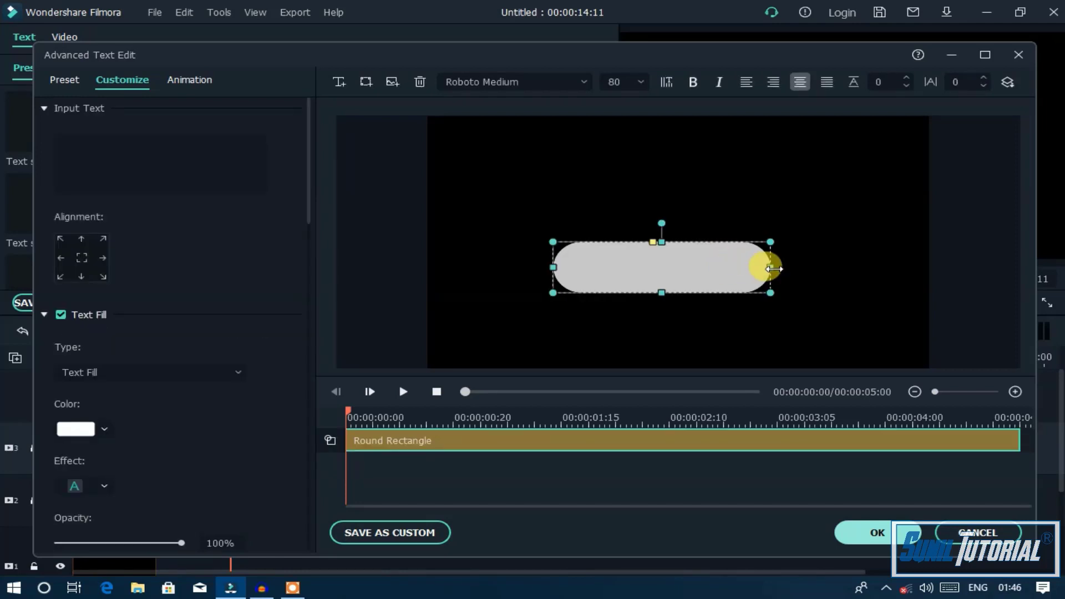
{"action": "left_click_drag", "start_coordinate": [767, 267], "coordinate": [805, 267]}
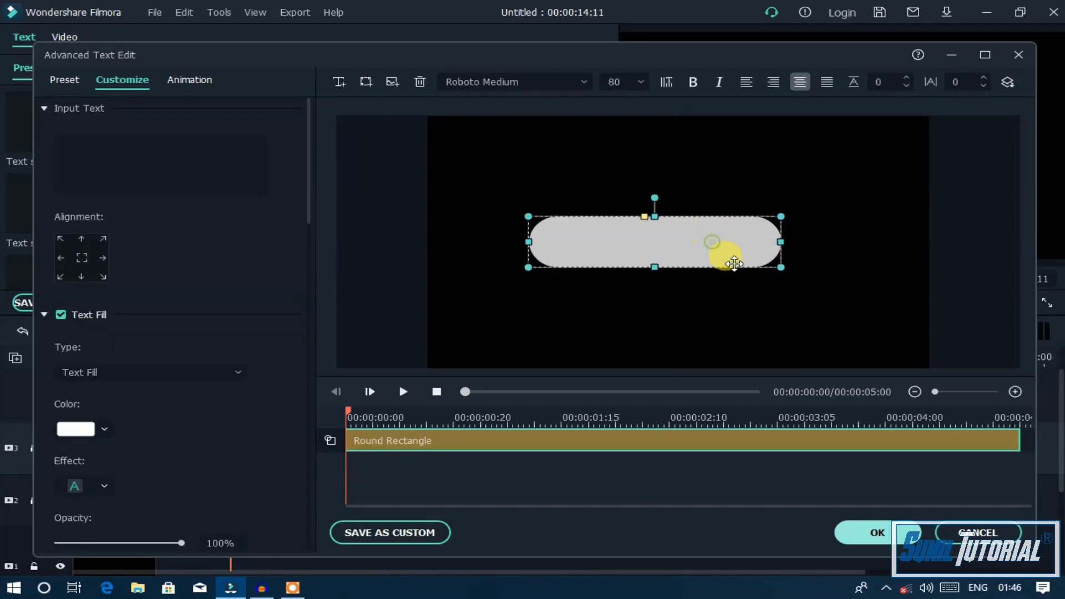
Step: Fill the rounded shape with orange #ffaa00 and apply the edited title to the timeline
{"action": "left_click", "coordinate": [111, 428]}
{"action": "left_click", "coordinate": [143, 324]}
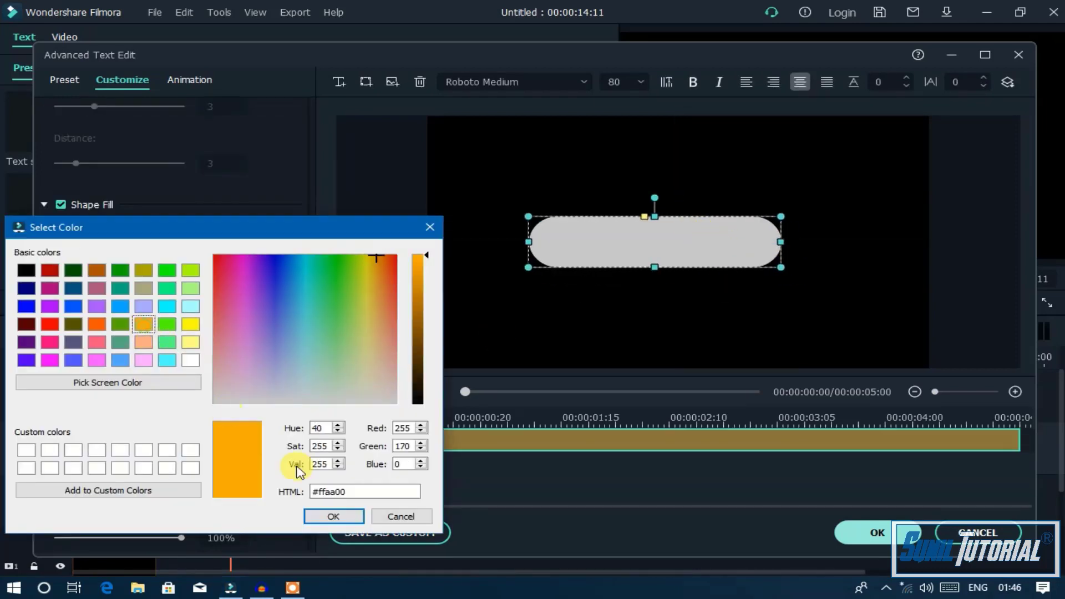
{"action": "left_click", "coordinate": [334, 515]}
{"action": "left_click", "coordinate": [360, 532]}
{"action": "left_click", "coordinate": [610, 324]}
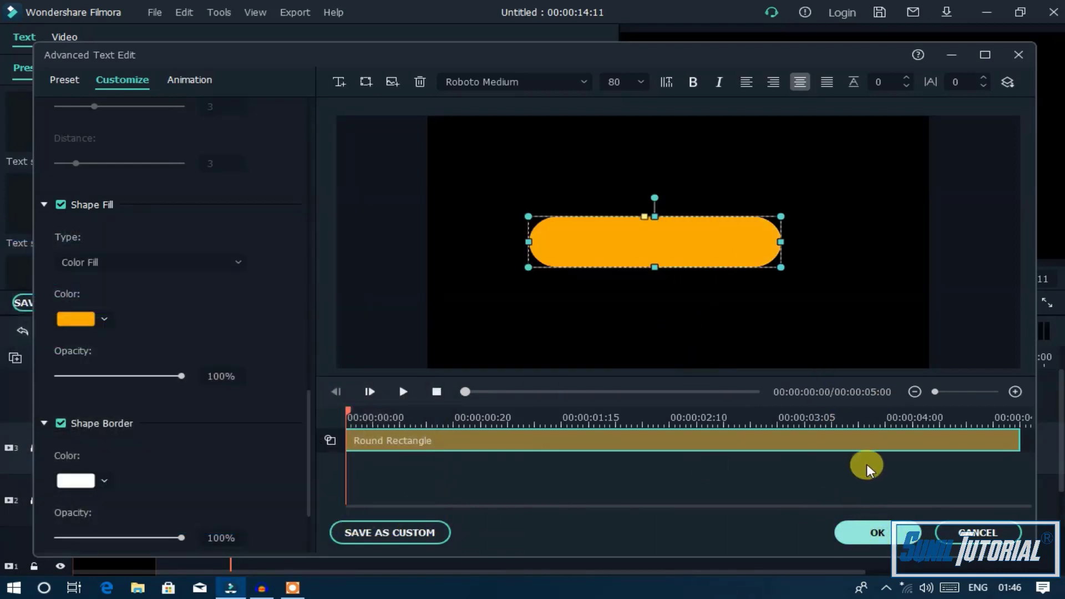
{"action": "left_click", "coordinate": [875, 532]}
{"action": "left_click", "coordinate": [576, 304]}
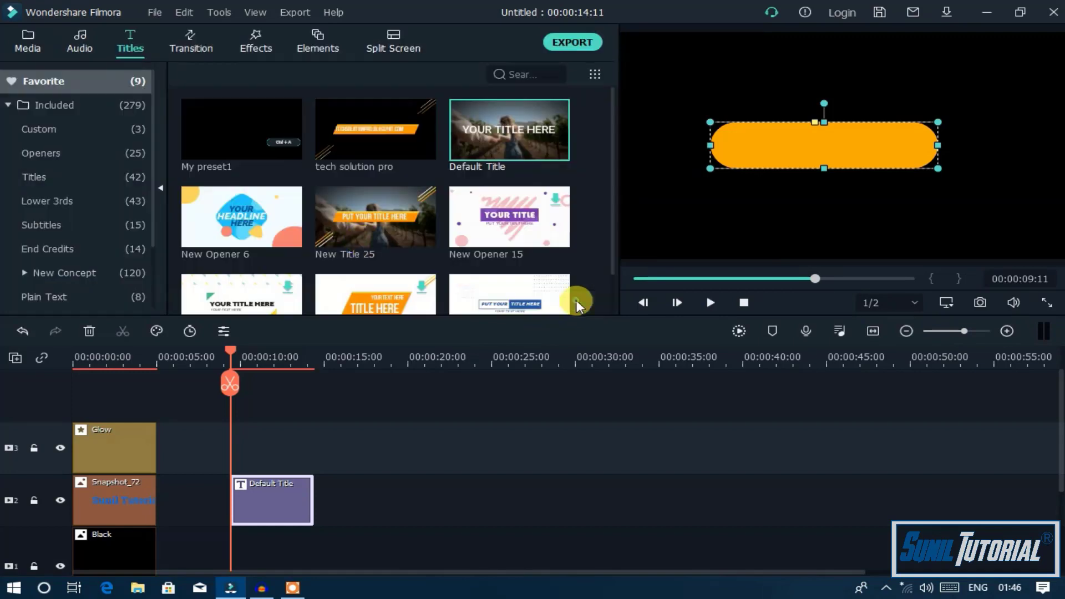
Step: Take a snapshot of the orange shape into the project media folder
{"action": "left_click", "coordinate": [28, 42]}
{"action": "left_click", "coordinate": [98, 94]}
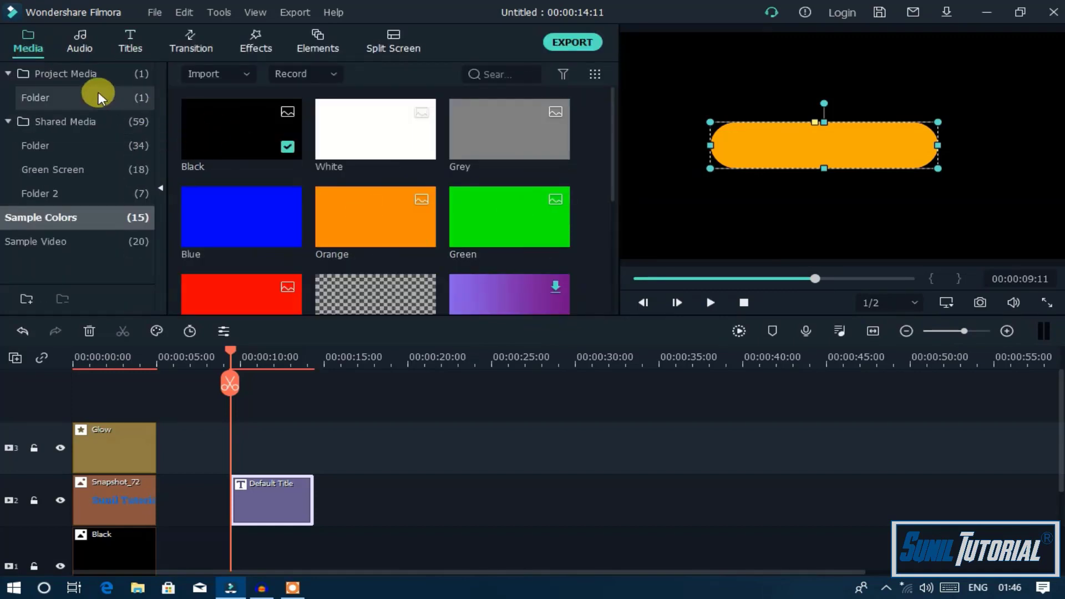
{"action": "left_click", "coordinate": [977, 304]}
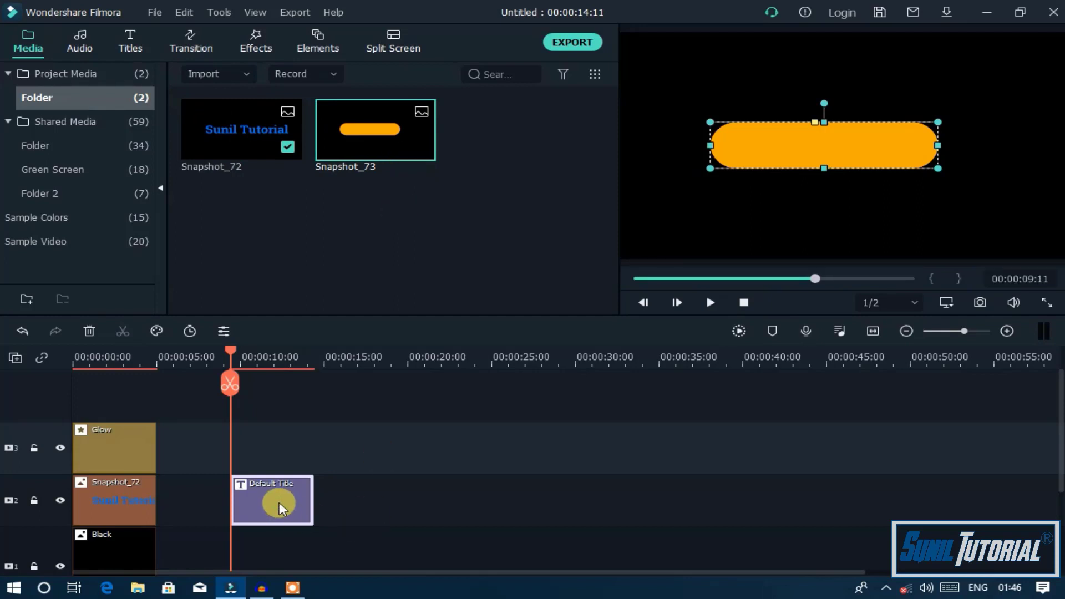
Step: Replace the shape title clip on video track 2 with the orange shape snapshot
{"action": "key", "text": "Delete"}
{"action": "double_click", "coordinate": [375, 133]}
{"action": "left_click_drag", "start_coordinate": [342, 146], "coordinate": [226, 497]}
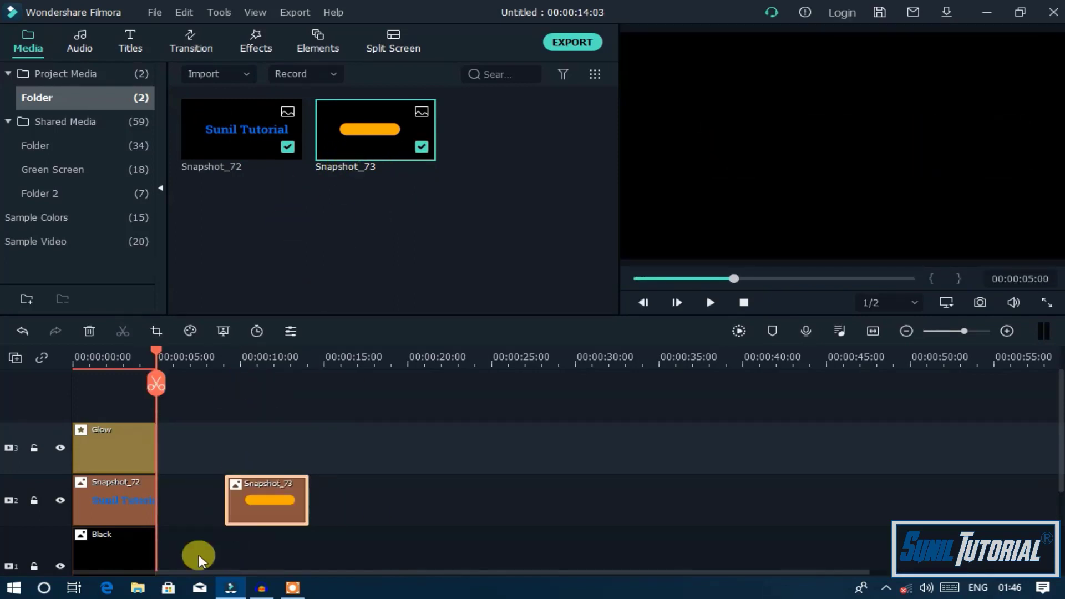
Step: Place the Black sample color on video track 1 beneath the orange shape snapshot
{"action": "left_click", "coordinate": [113, 544]}
{"action": "left_click", "coordinate": [128, 215]}
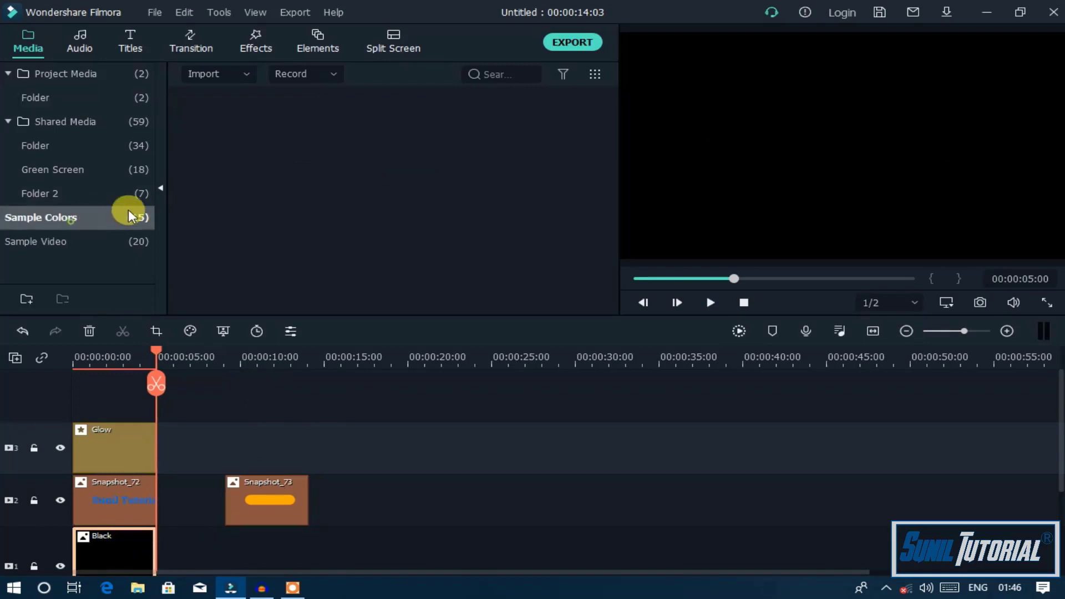
{"action": "left_click_drag", "start_coordinate": [244, 133], "coordinate": [240, 536]}
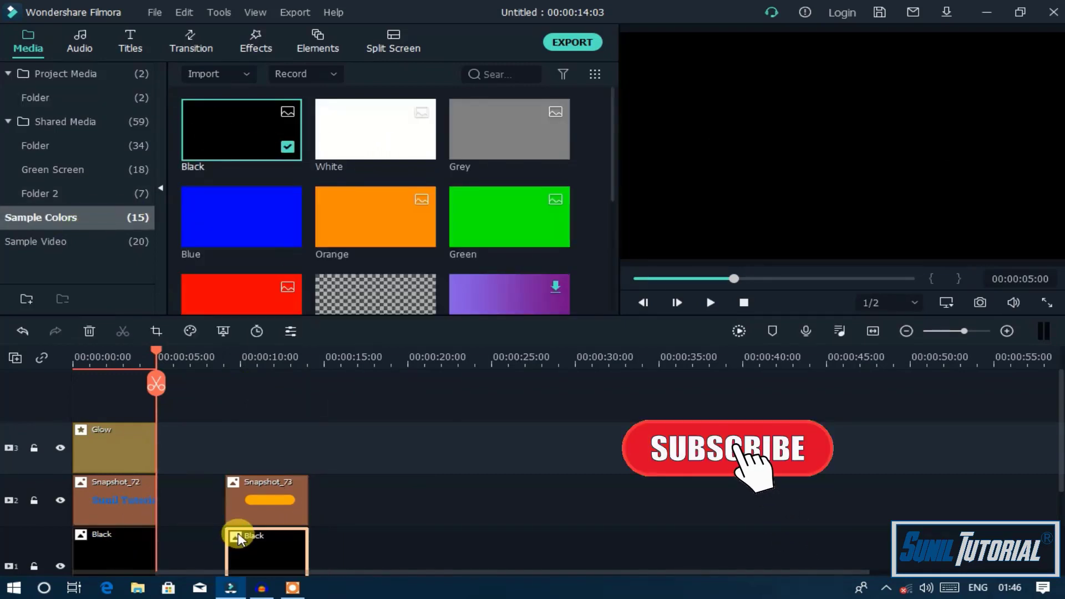
Step: Place the Glow effect on video track 3 above the orange shape snapshot
{"action": "left_click", "coordinate": [252, 37]}
{"action": "left_click_drag", "start_coordinate": [260, 139], "coordinate": [228, 453]}
Step: Play the orange shape with its glow briefly and hide video track 3 to compare it without the effect
{"action": "left_click", "coordinate": [227, 358]}
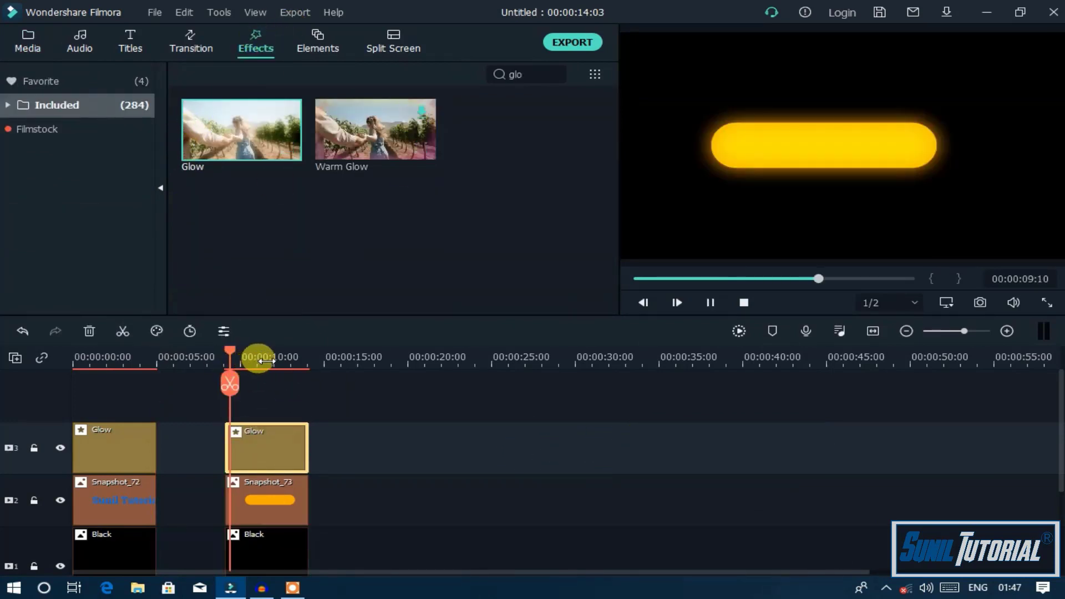
{"action": "left_click", "coordinate": [766, 144]}
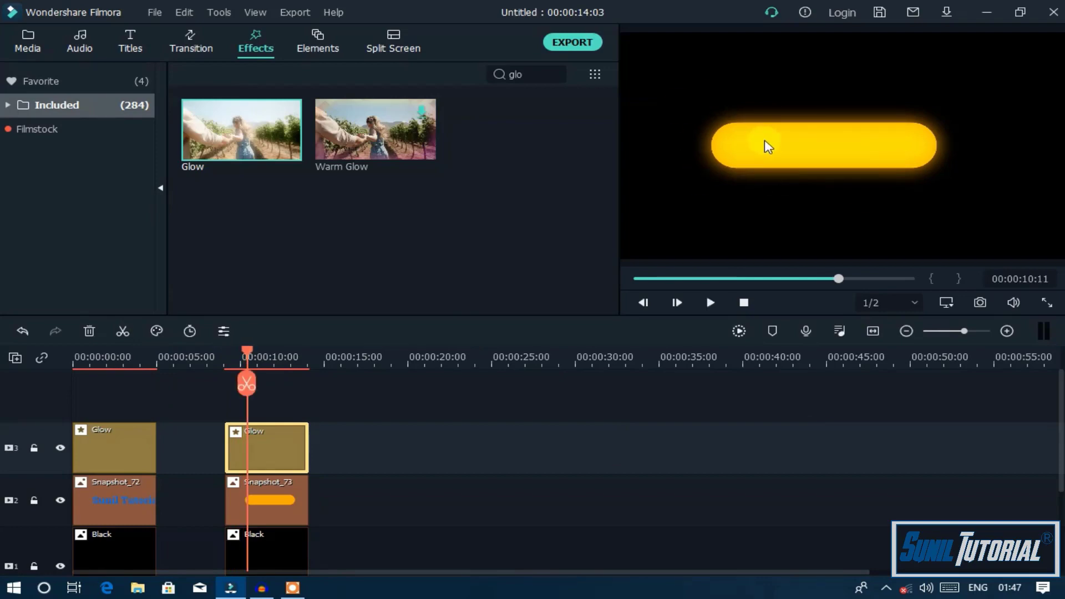
{"action": "left_click", "coordinate": [58, 448]}
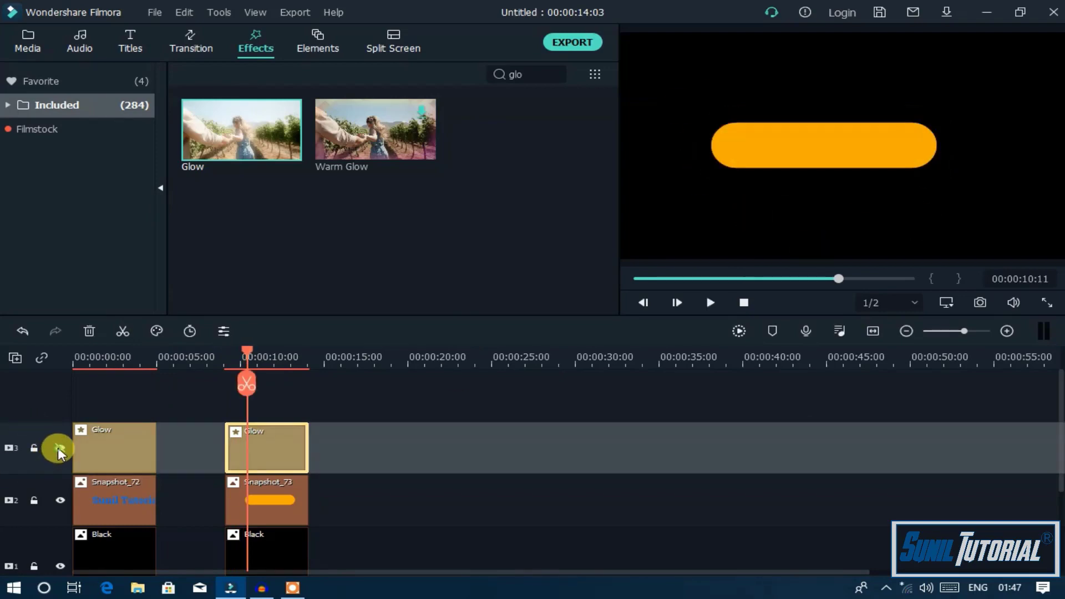
Step: Toggle video track 3's visibility to compare the orange shape with and without the glow, leaving the track shown
{"action": "left_click", "coordinate": [57, 448]}
{"action": "left_click", "coordinate": [57, 447]}
{"action": "left_click", "coordinate": [58, 447]}
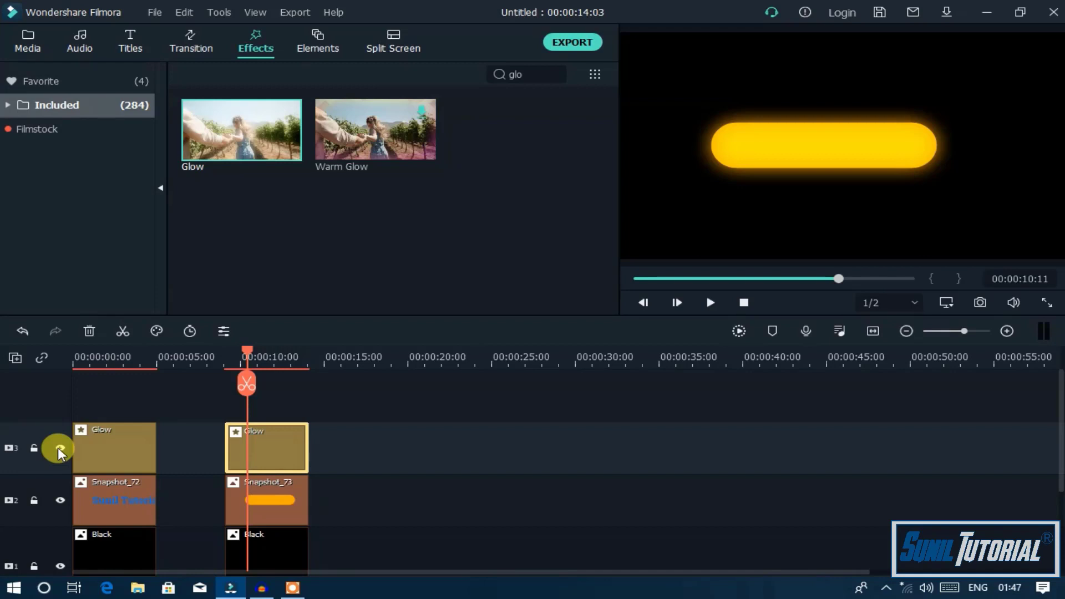
{"action": "left_click", "coordinate": [57, 448]}
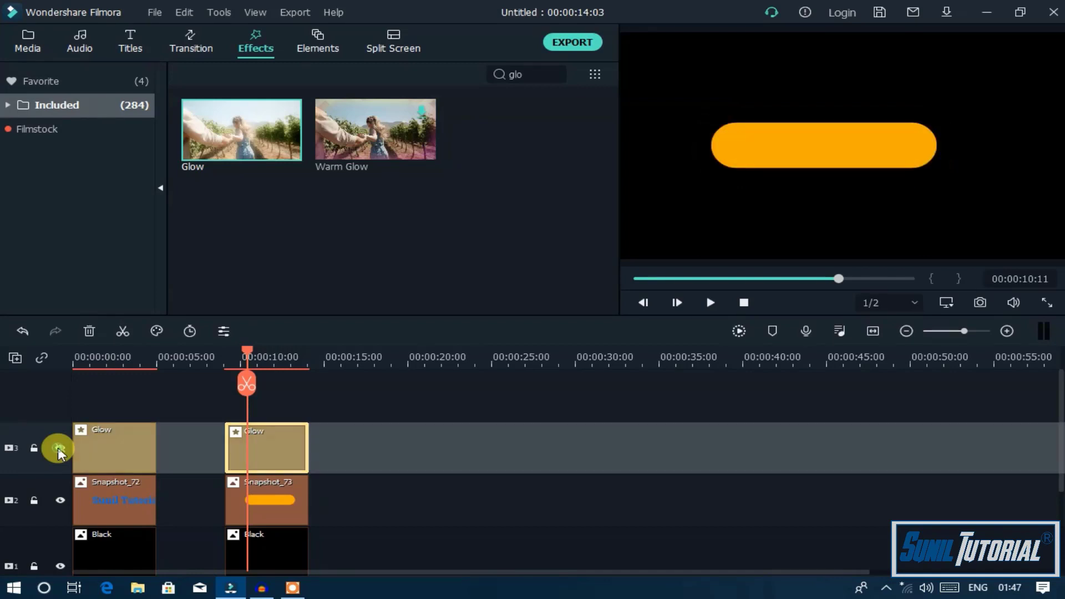
{"action": "left_click", "coordinate": [58, 447]}
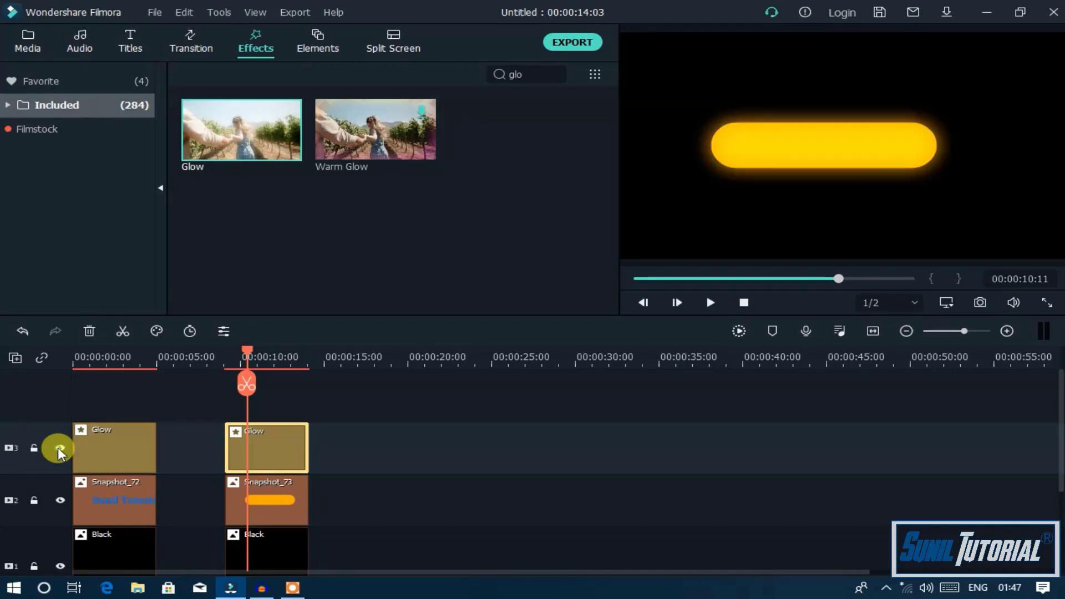
Step: Place the 20200716_023923 logo image on video track 2 after the orange shape, with the Black sample color beneath it on track 1
{"action": "left_click", "coordinate": [25, 48]}
{"action": "left_click", "coordinate": [76, 145]}
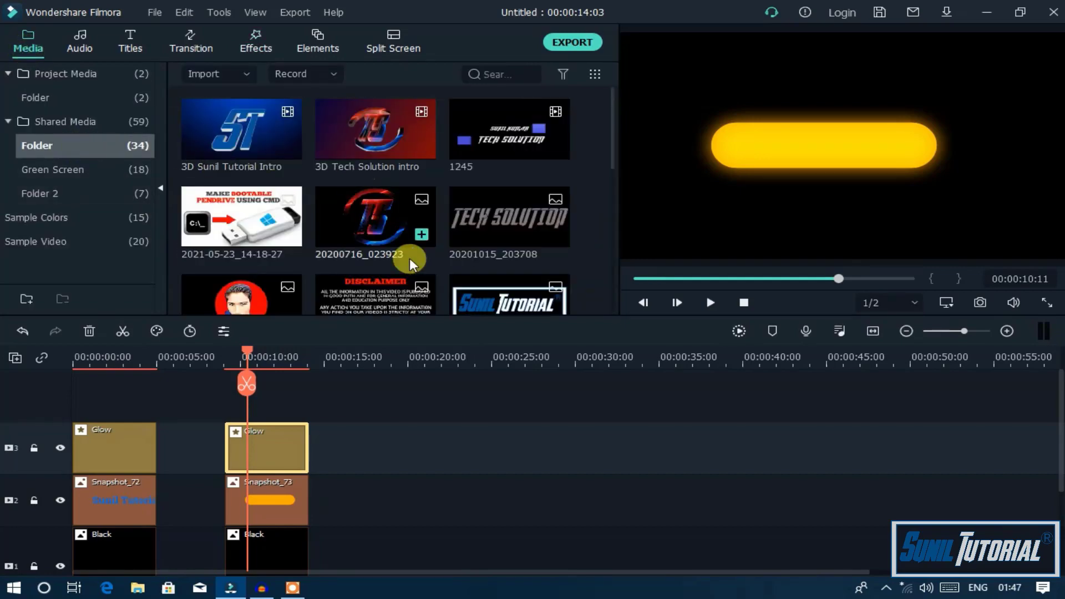
{"action": "left_click_drag", "start_coordinate": [347, 215], "coordinate": [373, 514]}
{"action": "left_click", "coordinate": [374, 484]}
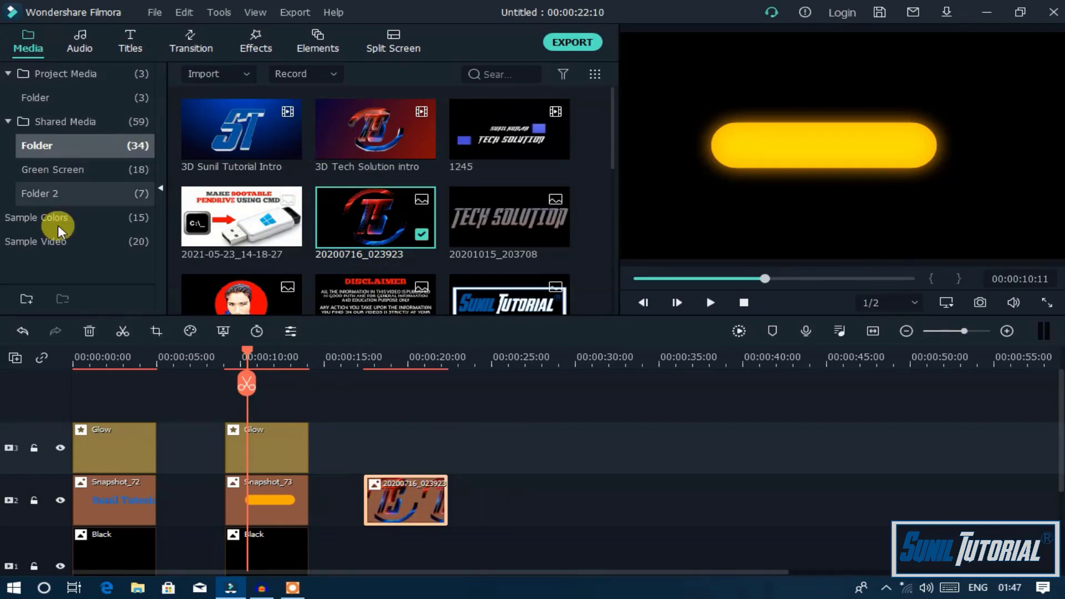
{"action": "left_click", "coordinate": [78, 219]}
{"action": "left_click_drag", "start_coordinate": [249, 139], "coordinate": [364, 560]}
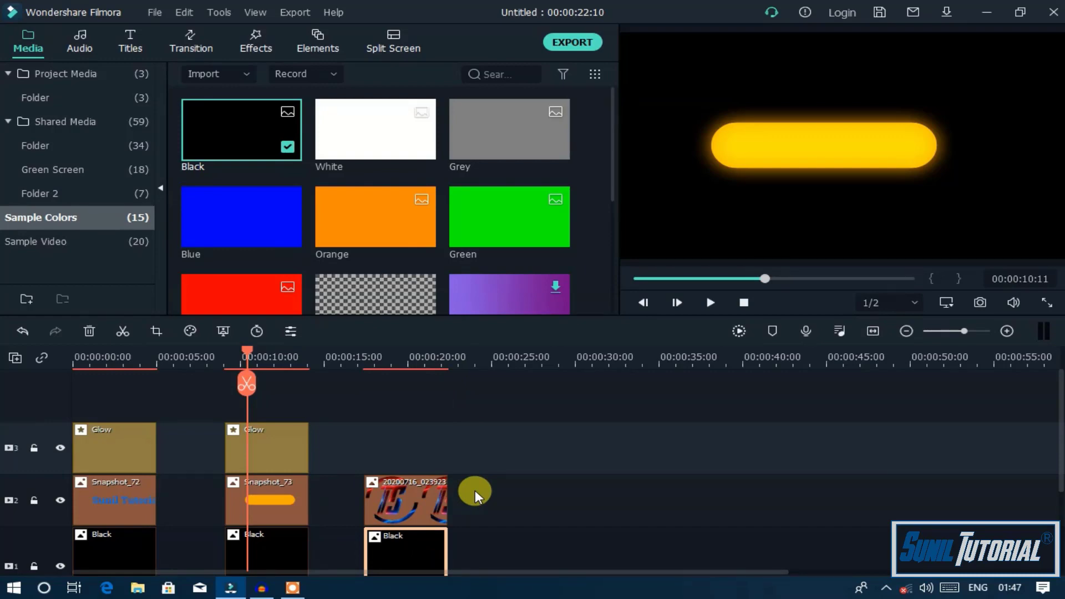
Step: Place the Glow effect on video track 3 above the logo image and play the clip briefly
{"action": "left_click", "coordinate": [368, 357]}
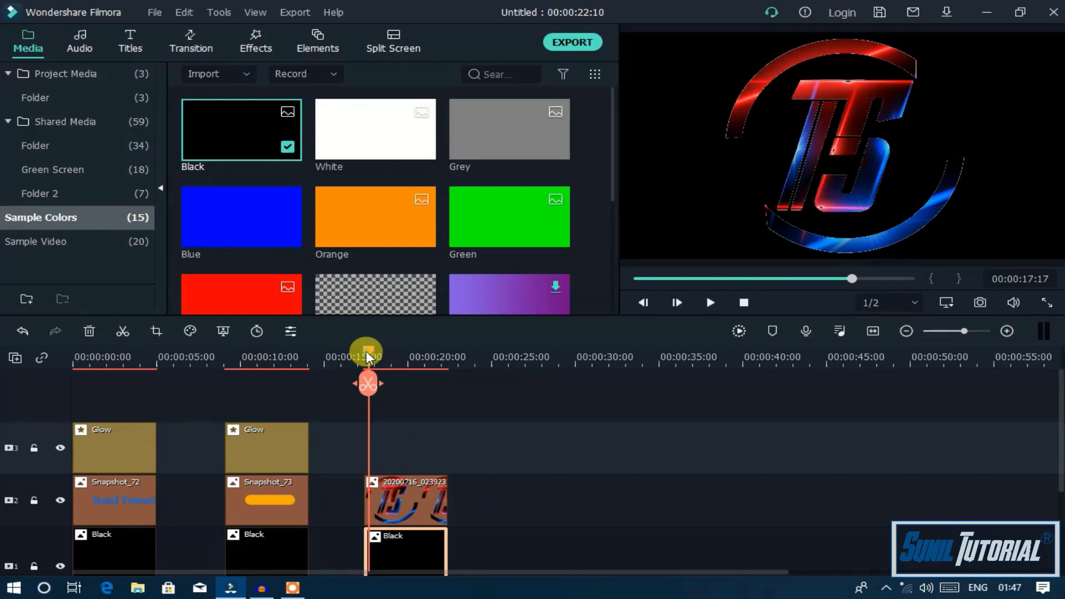
{"action": "left_click_drag", "start_coordinate": [368, 357], "coordinate": [362, 358]}
{"action": "left_click", "coordinate": [255, 41]}
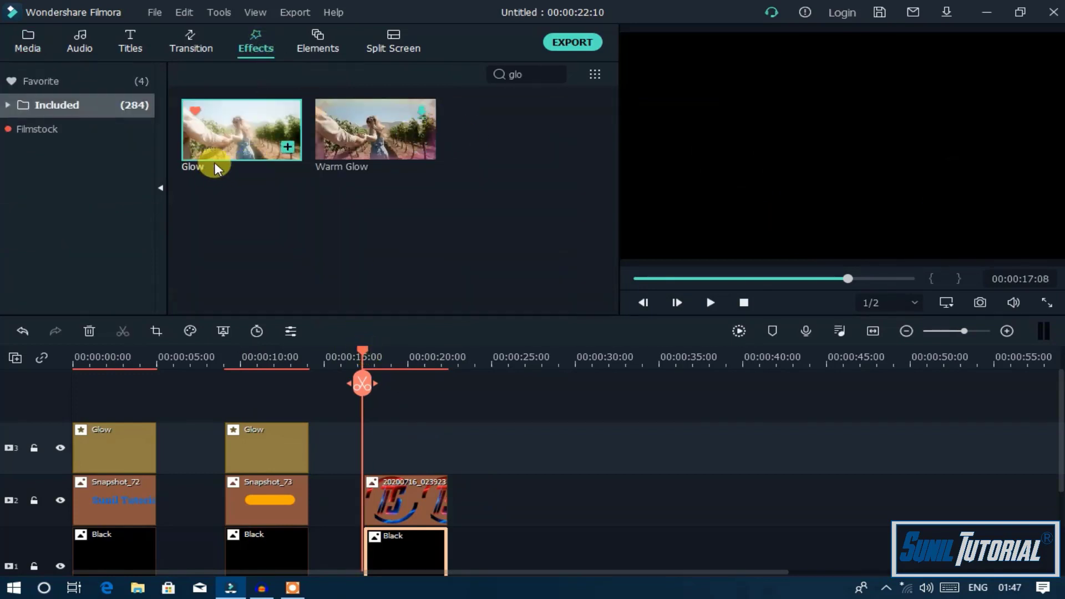
{"action": "left_click_drag", "start_coordinate": [214, 162], "coordinate": [364, 454]}
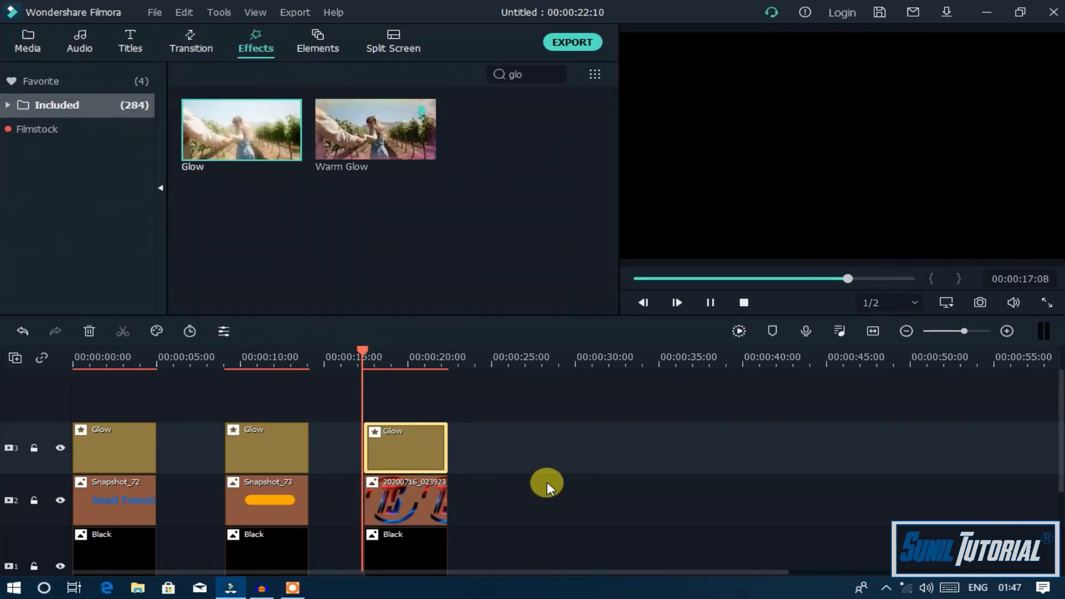
{"action": "left_click", "coordinate": [533, 452]}
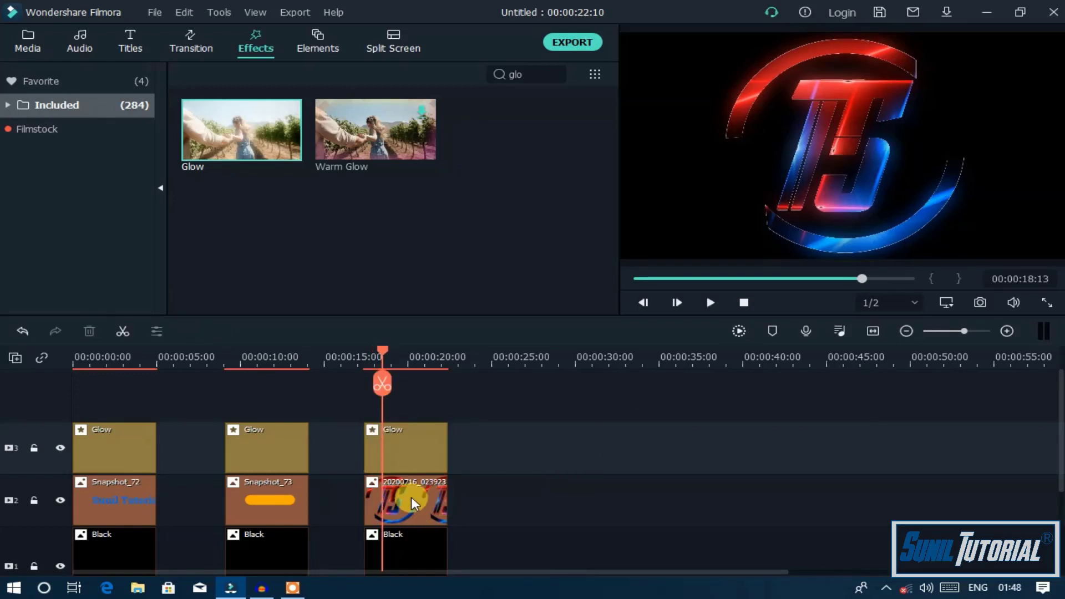
Step: Scale the logo image down proportionally and center it in the frame
{"action": "double_click", "coordinate": [411, 497]}
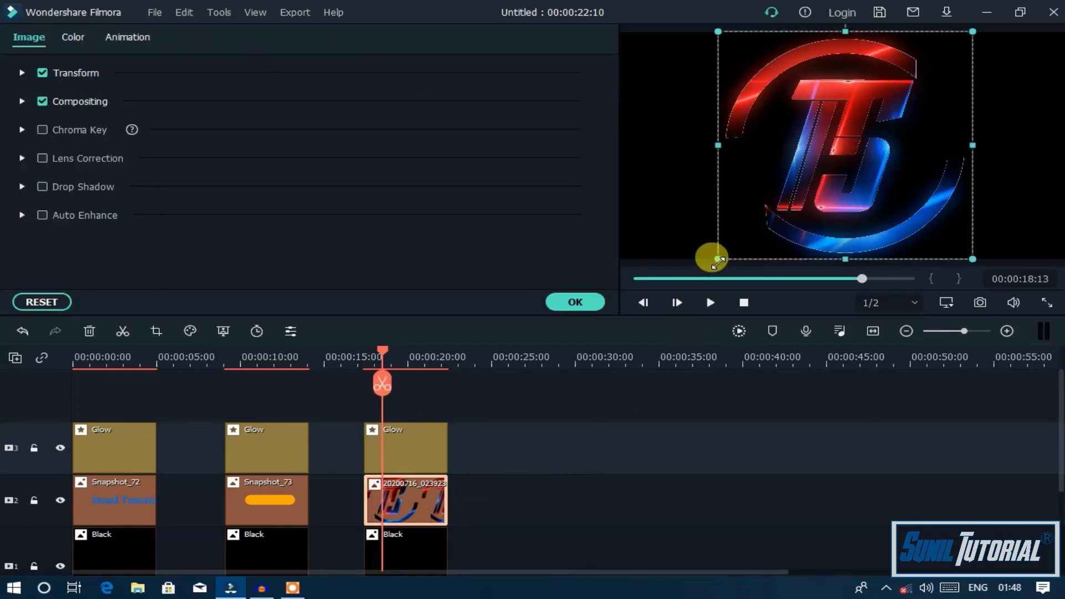
{"action": "left_click_drag", "start_coordinate": [718, 260], "coordinate": [808, 198]}
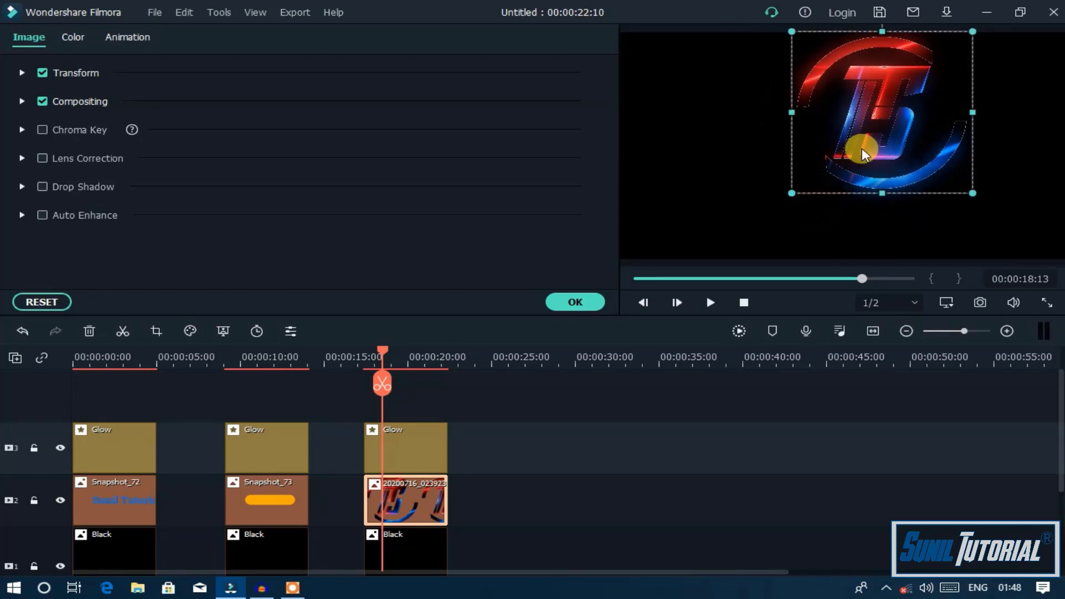
{"action": "left_click_drag", "start_coordinate": [862, 154], "coordinate": [825, 187]}
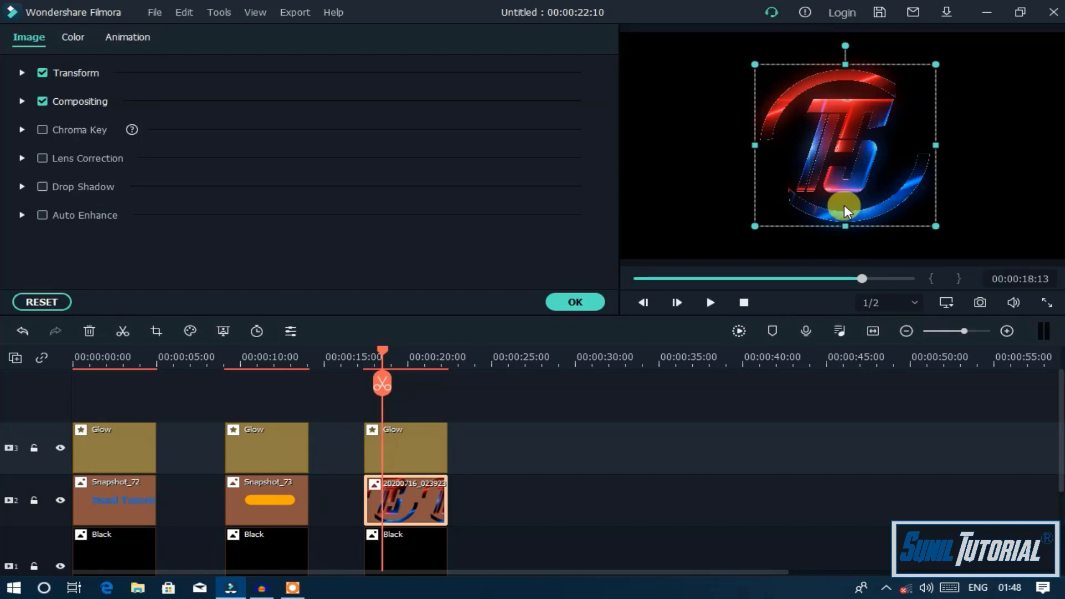
Step: Try a Glow radius of 23 and a lower alpha on the logo's effect, and reset both values
{"action": "double_click", "coordinate": [409, 442]}
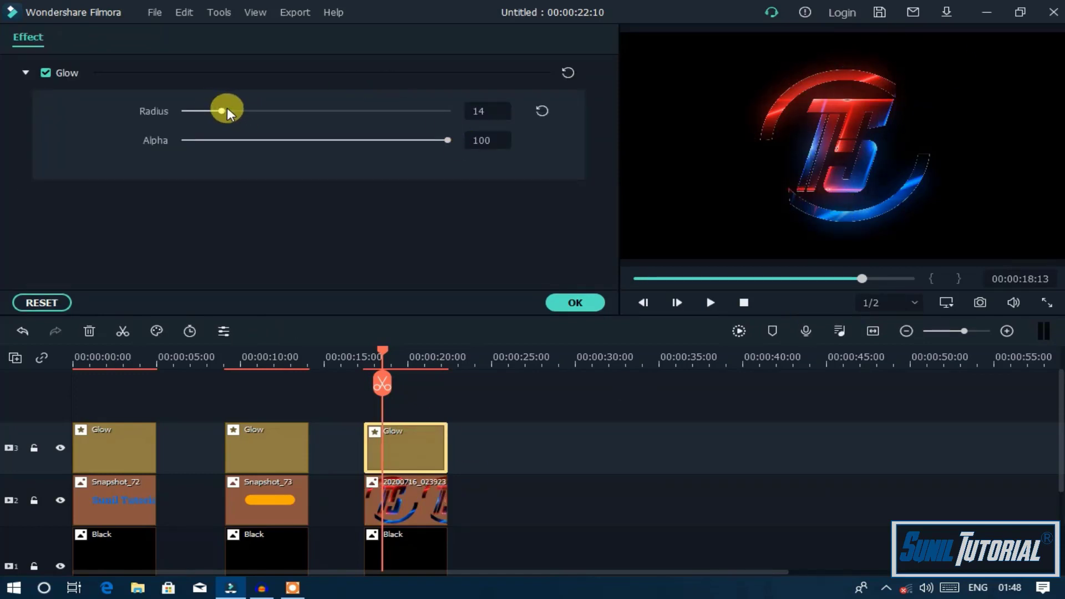
{"action": "left_click_drag", "start_coordinate": [228, 110], "coordinate": [244, 111]}
{"action": "left_click_drag", "start_coordinate": [447, 140], "coordinate": [426, 140]}
{"action": "left_click", "coordinate": [547, 142]}
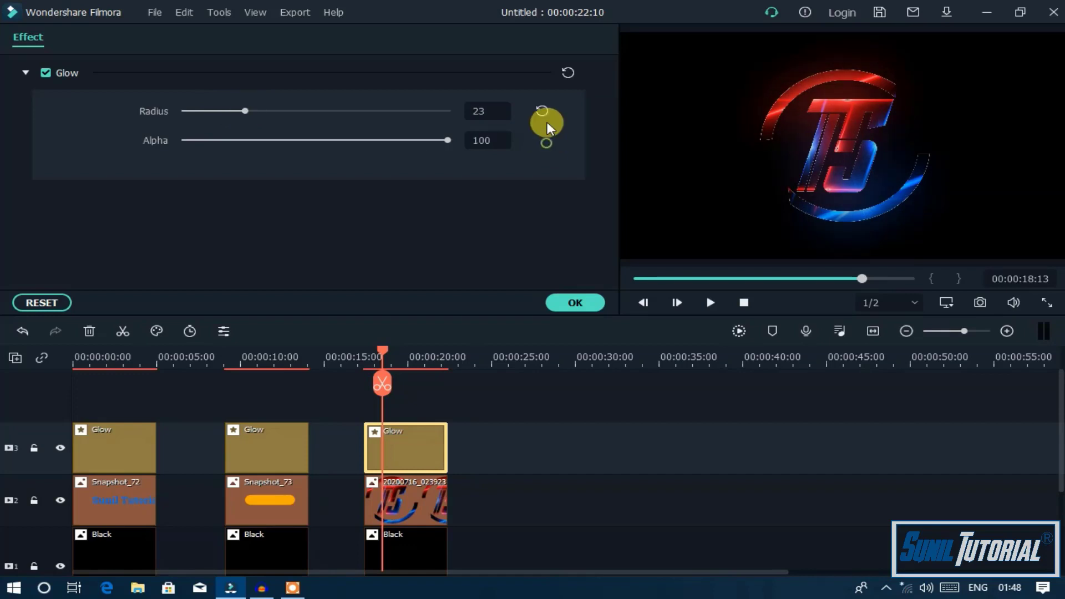
{"action": "left_click", "coordinate": [543, 111]}
{"action": "left_click", "coordinate": [582, 303]}
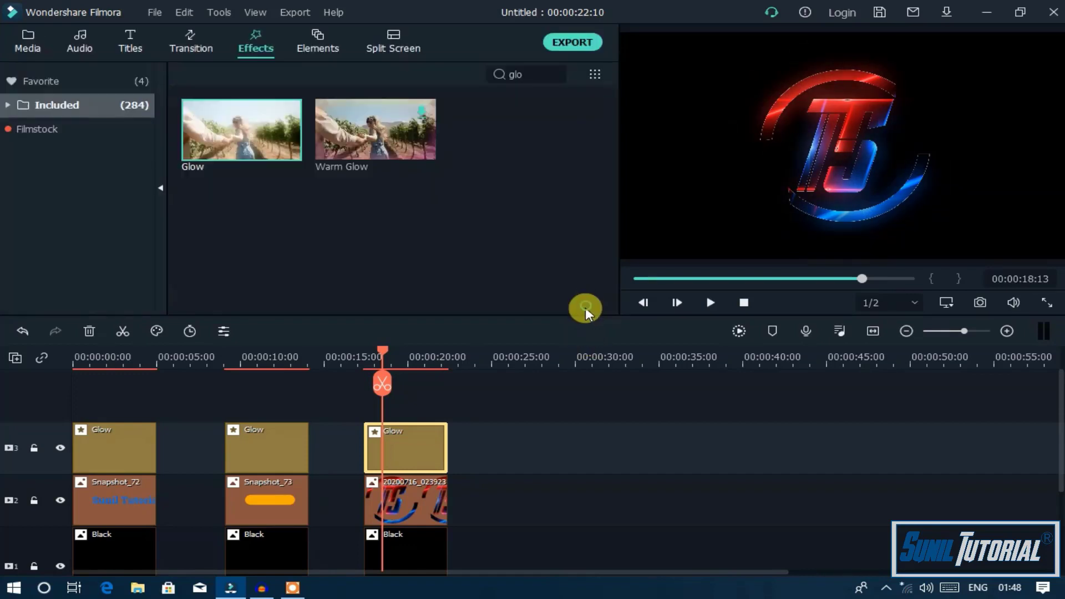
Step: Apply the legacy preset motion Zoom out to the right to the text snapshot and play it from the start
{"action": "left_click_drag", "start_coordinate": [385, 349], "coordinate": [66, 412]}
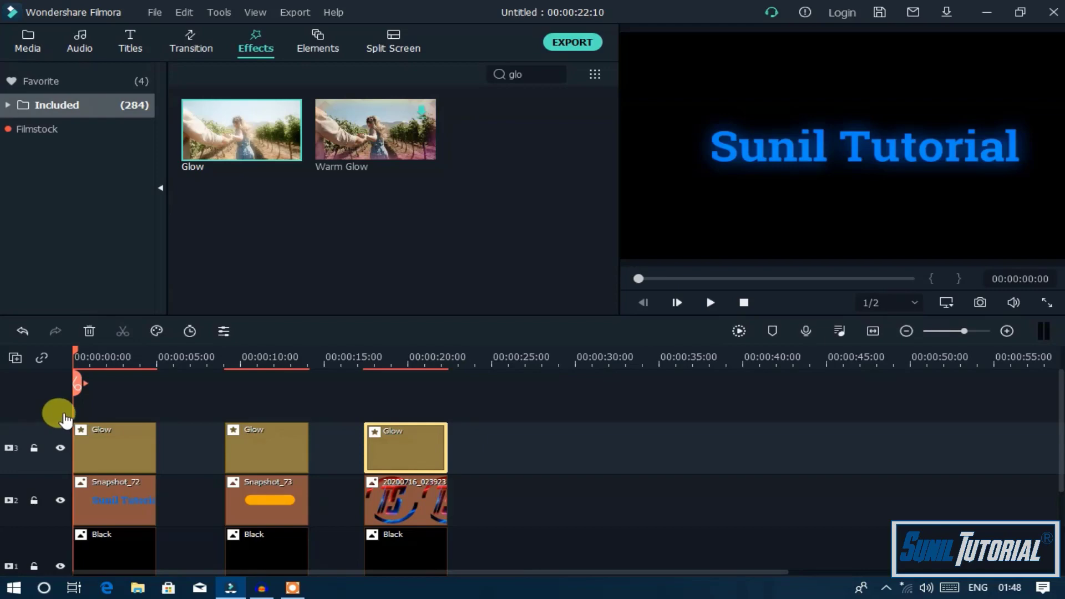
{"action": "double_click", "coordinate": [110, 504]}
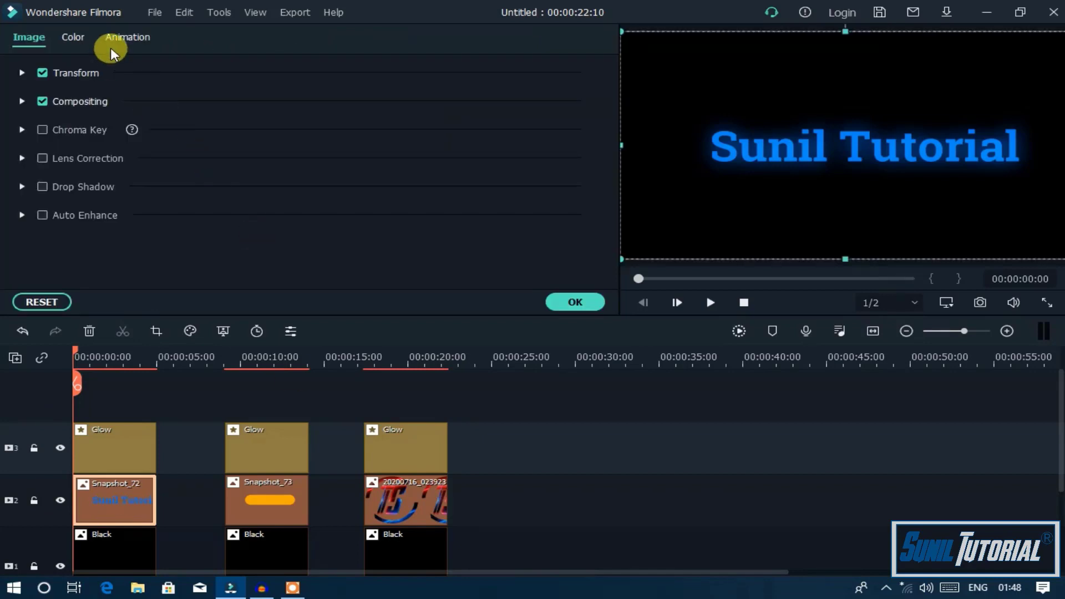
{"action": "left_click", "coordinate": [115, 41]}
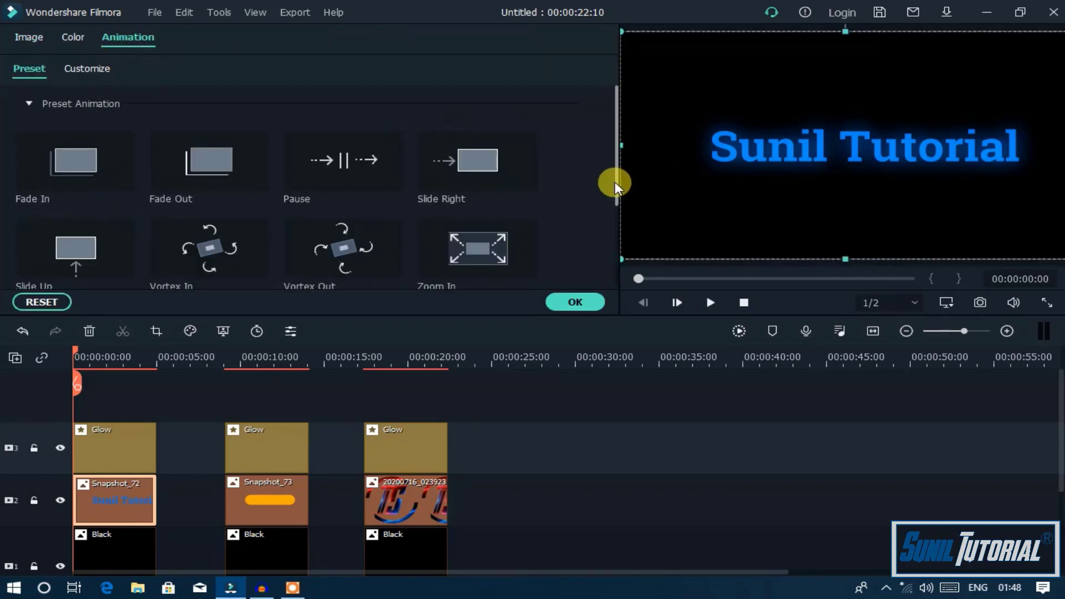
{"action": "mouse_move", "coordinate": [617, 183]}
{"action": "left_mouse_down"}
{"action": "mouse_move", "coordinate": [613, 252]}
{"action": "mouse_move", "coordinate": [612, 197]}
{"action": "left_mouse_up"}
{"action": "left_click", "coordinate": [41, 93]}
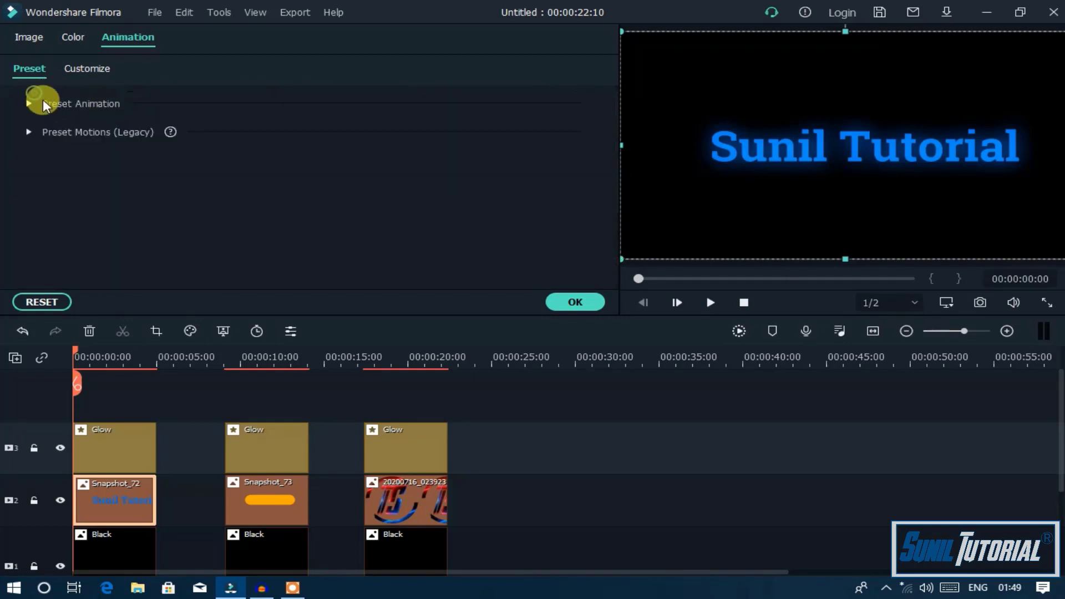
{"action": "left_click", "coordinate": [27, 132]}
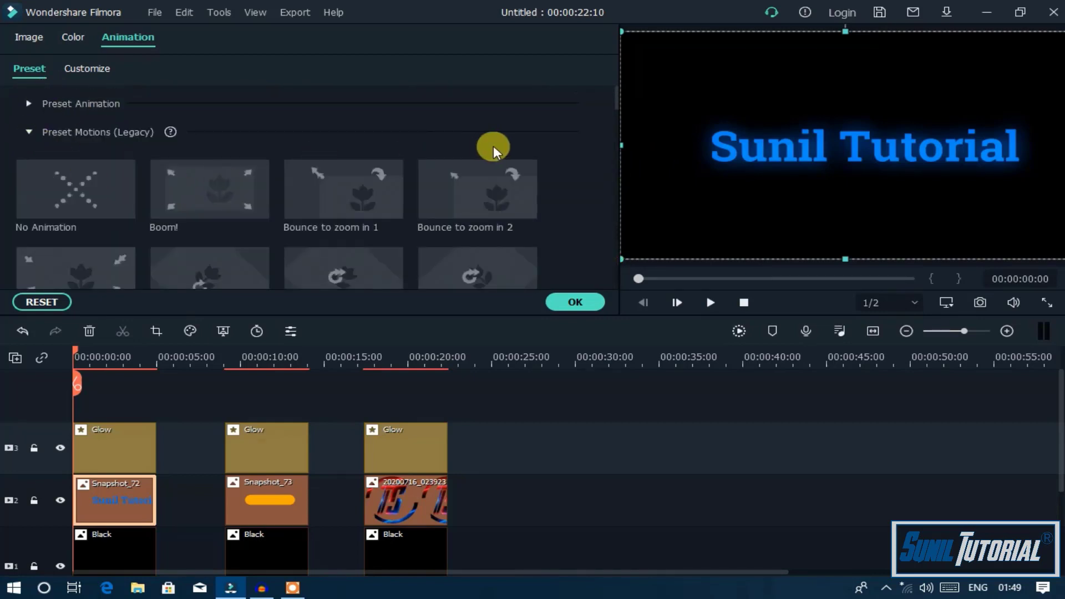
{"action": "left_click_drag", "start_coordinate": [613, 102], "coordinate": [607, 266]}
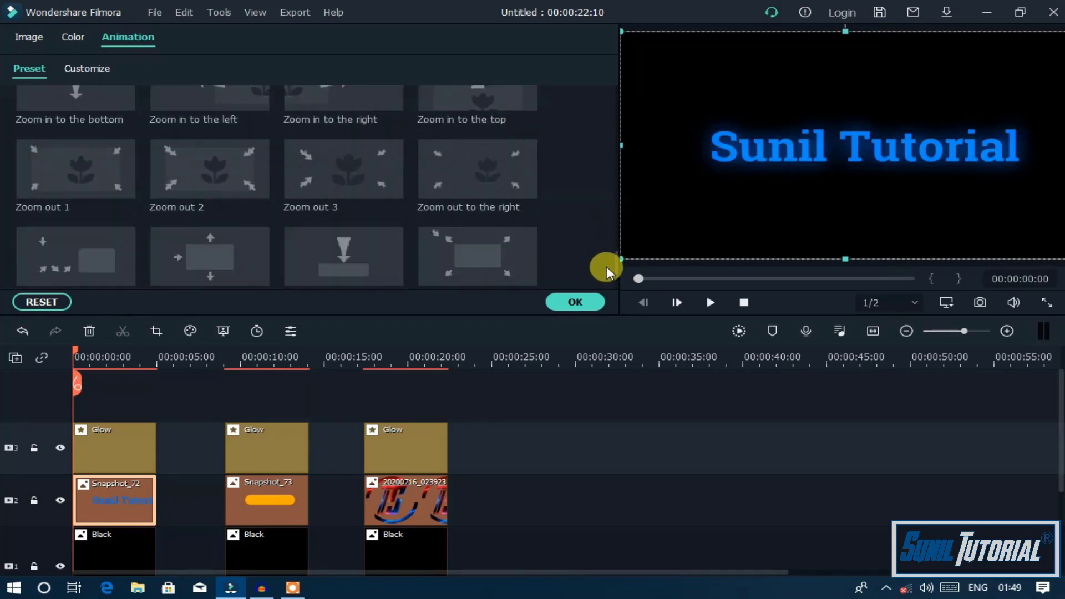
{"action": "double_click", "coordinate": [468, 174]}
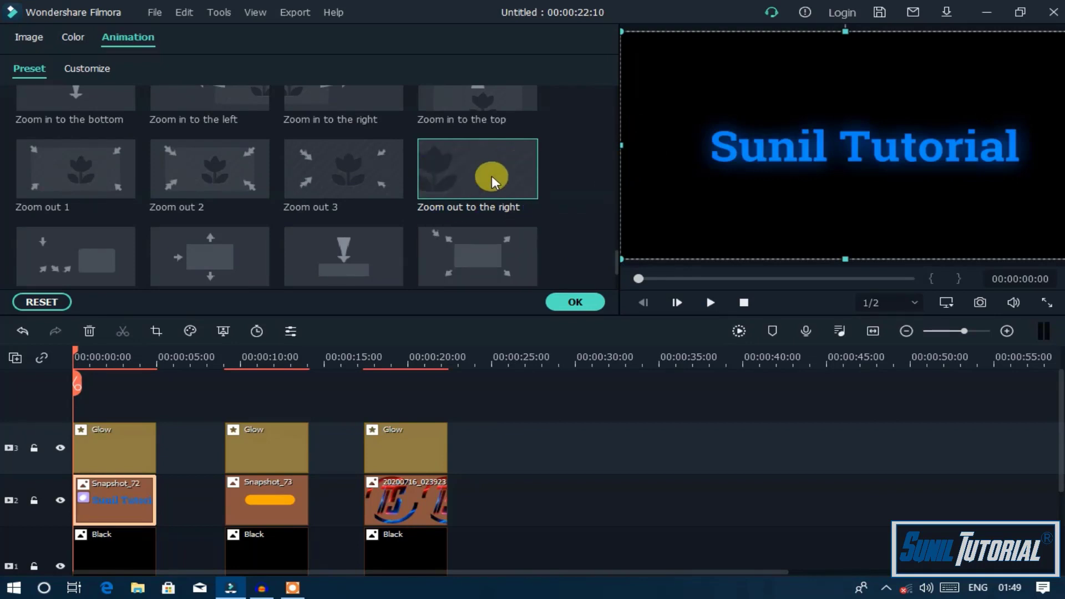
{"action": "left_click", "coordinate": [575, 302]}
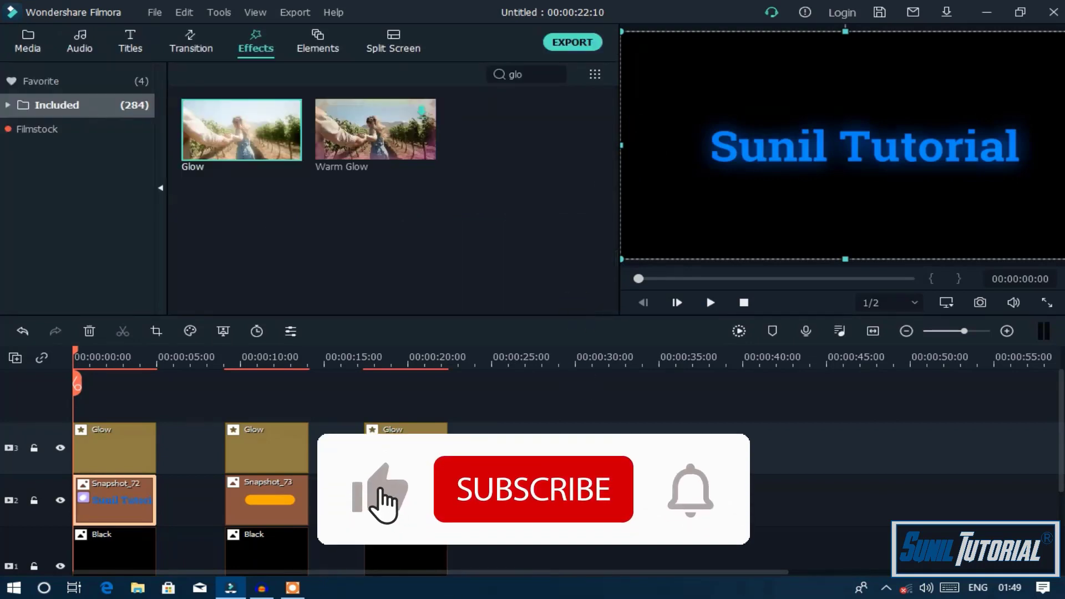
{"action": "key", "text": "space"}
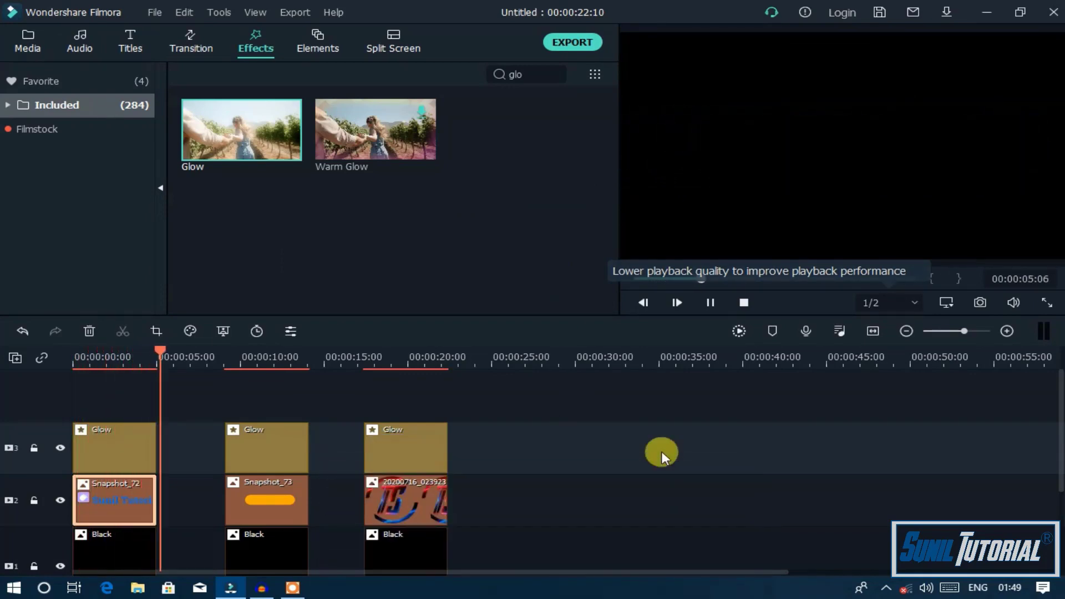
Step: Add a custom animation keyframe at the start of the orange shape snapshot and move it out of frame to X -465
{"action": "left_click", "coordinate": [265, 493]}
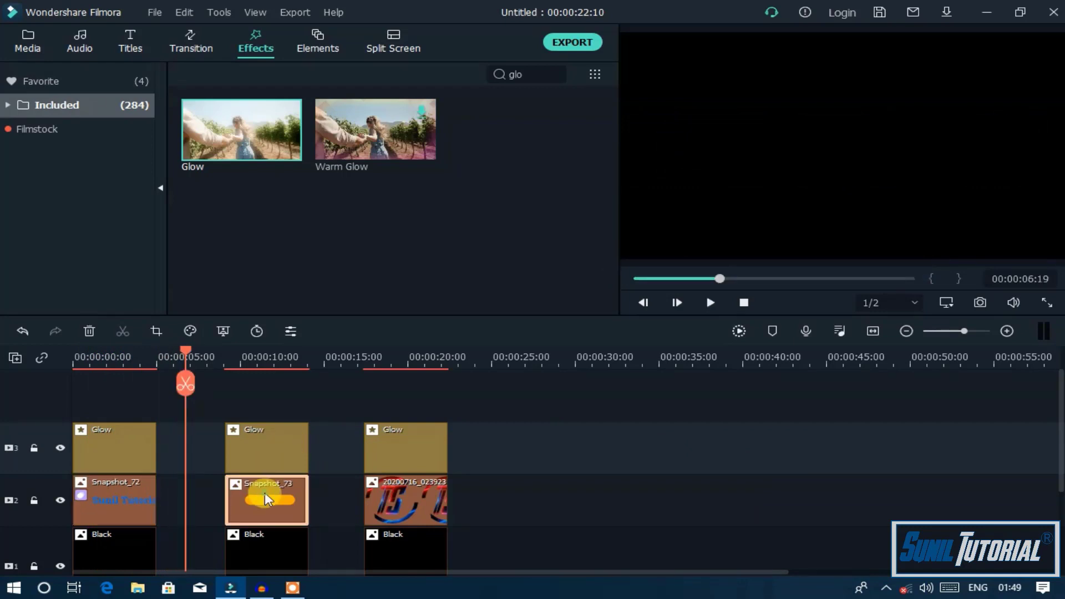
{"action": "double_click", "coordinate": [264, 492]}
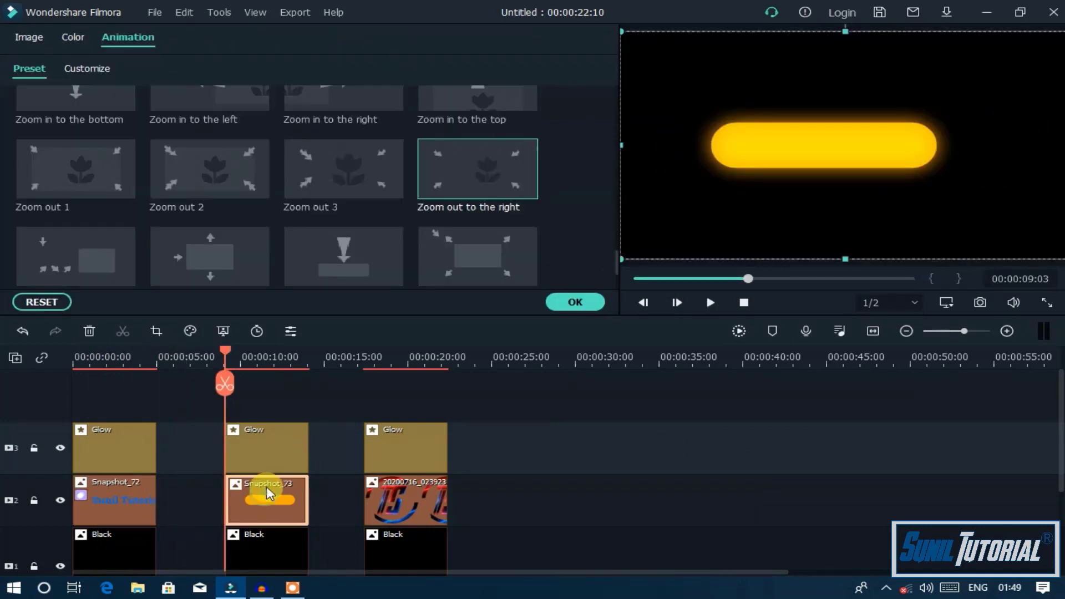
{"action": "left_click", "coordinate": [81, 70]}
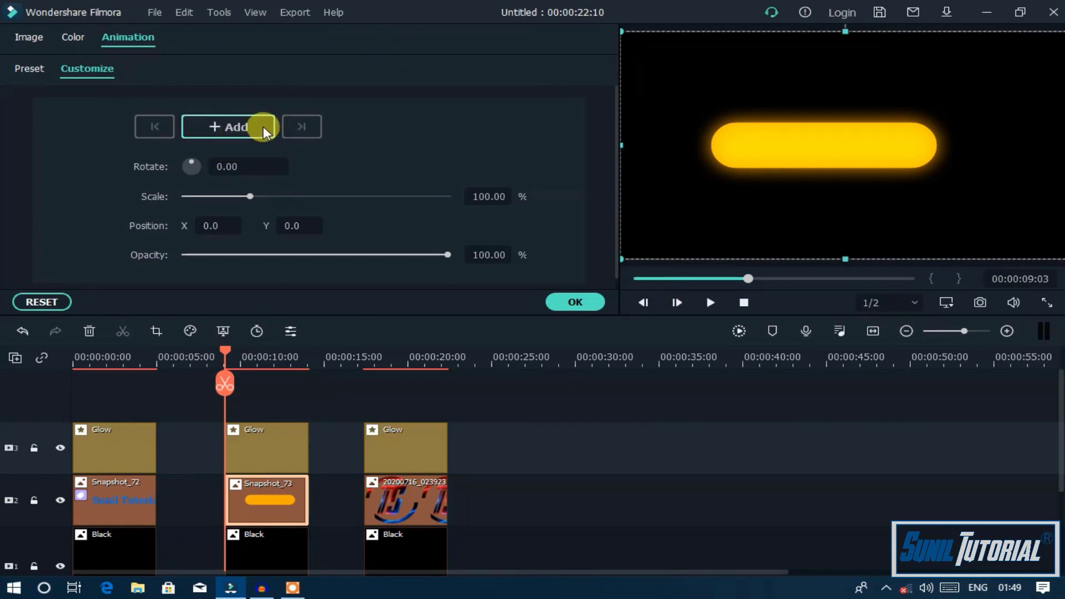
{"action": "left_click", "coordinate": [224, 128]}
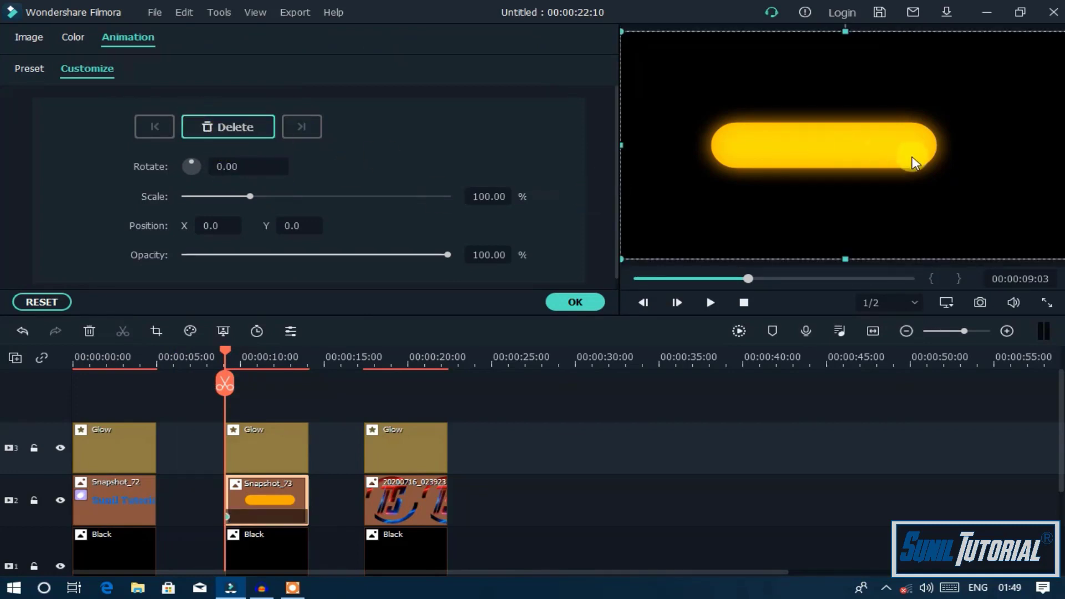
{"action": "left_click_drag", "start_coordinate": [964, 165], "coordinate": [571, 160]}
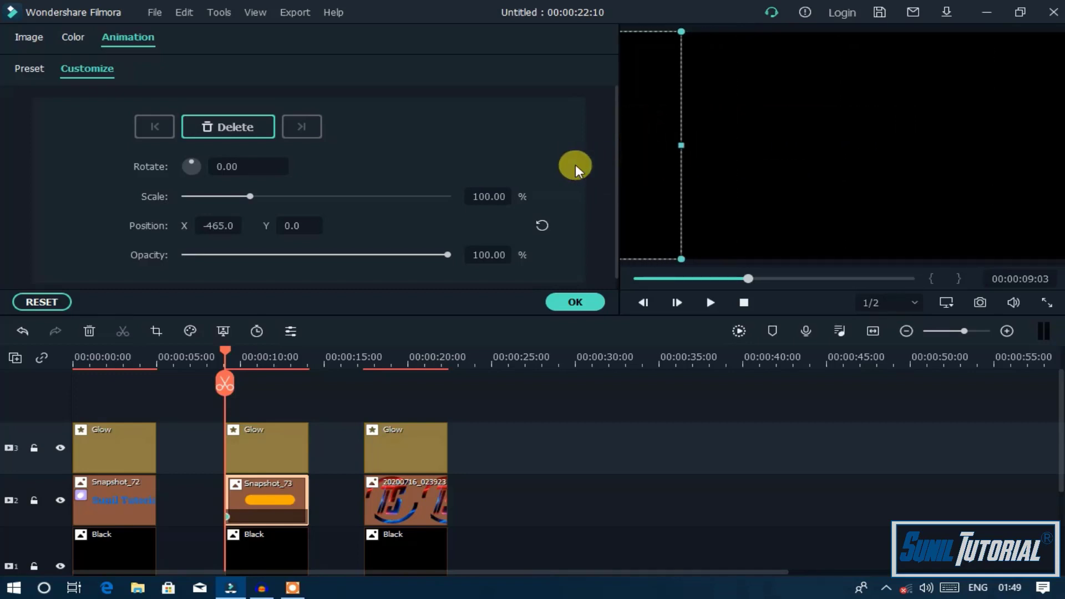
Step: Add a second keyframe near the end of the orange shape snapshot at 00:00:13:20 with its position moved to X 269
{"action": "left_click", "coordinate": [292, 355]}
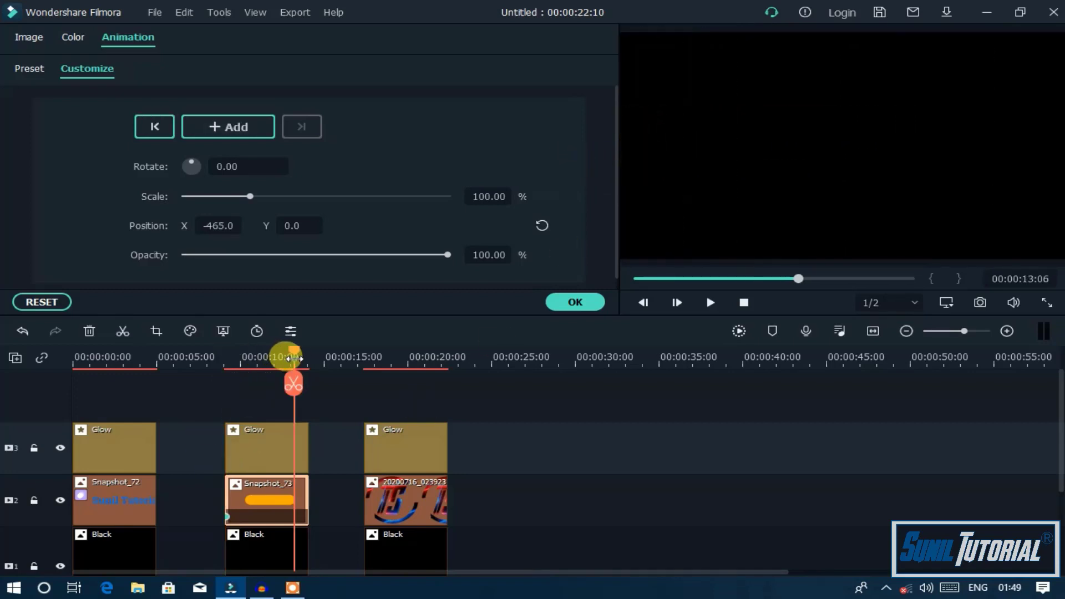
{"action": "left_click_drag", "start_coordinate": [290, 348], "coordinate": [303, 350]}
{"action": "left_click", "coordinate": [689, 166]}
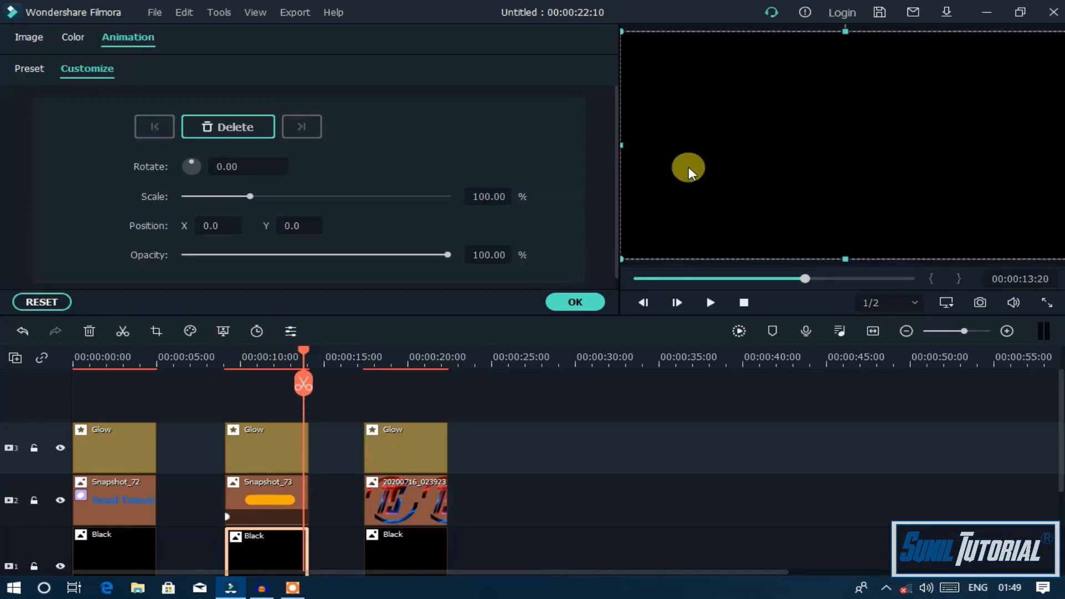
{"action": "left_click", "coordinate": [297, 513]}
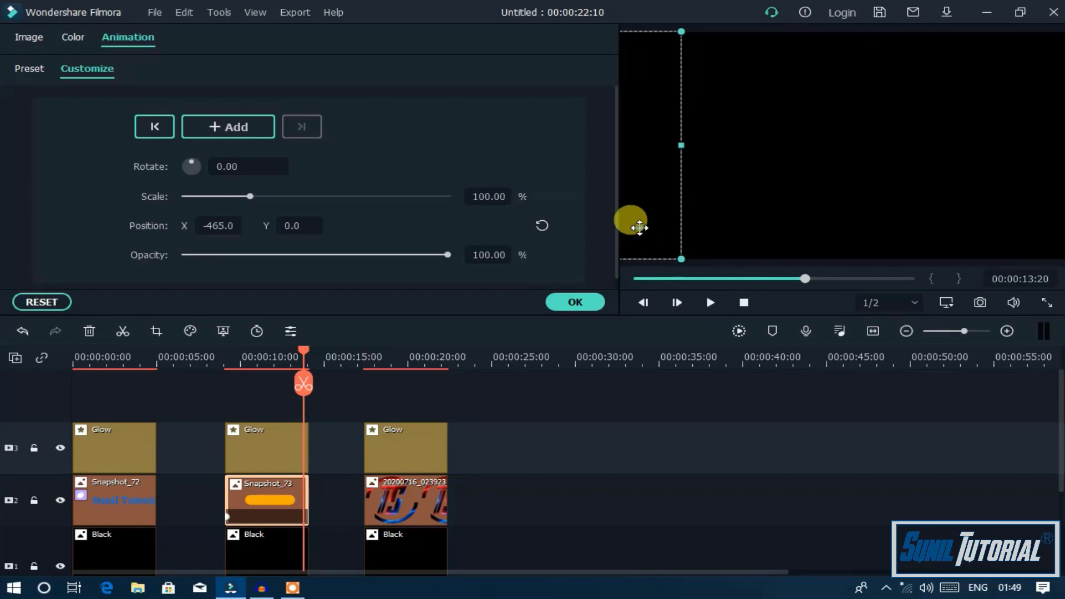
{"action": "left_click_drag", "start_coordinate": [638, 223], "coordinate": [1048, 215]}
{"action": "left_click_drag", "start_coordinate": [766, 224], "coordinate": [923, 217]}
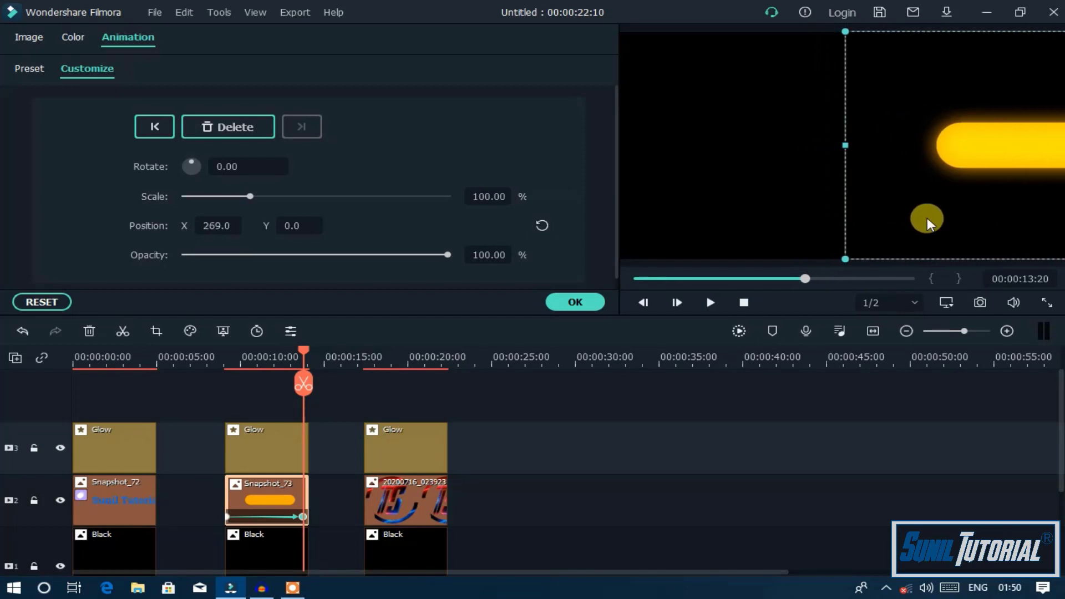
{"action": "left_click", "coordinate": [575, 302]}
Step: Play the orange shape's keyframed slide from the beginning of its clip
{"action": "left_click_drag", "start_coordinate": [304, 351], "coordinate": [224, 352]}
{"action": "key", "text": "space"}
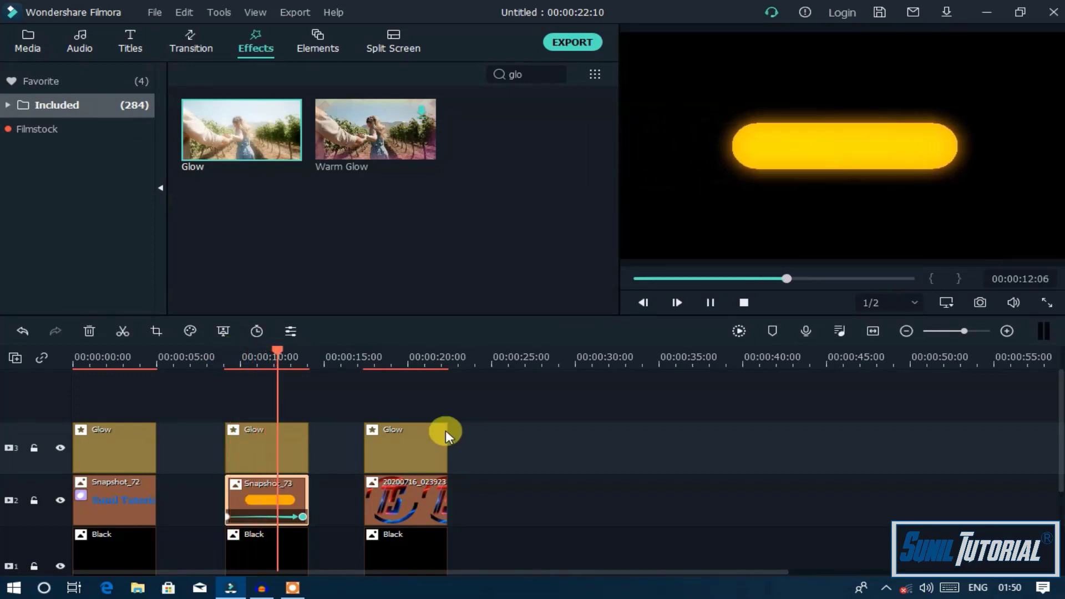
Step: Stop playback and add a custom animation keyframe at the start of the logo image clip, 00:00:17:12, with scale 0%
{"action": "key", "text": "space"}
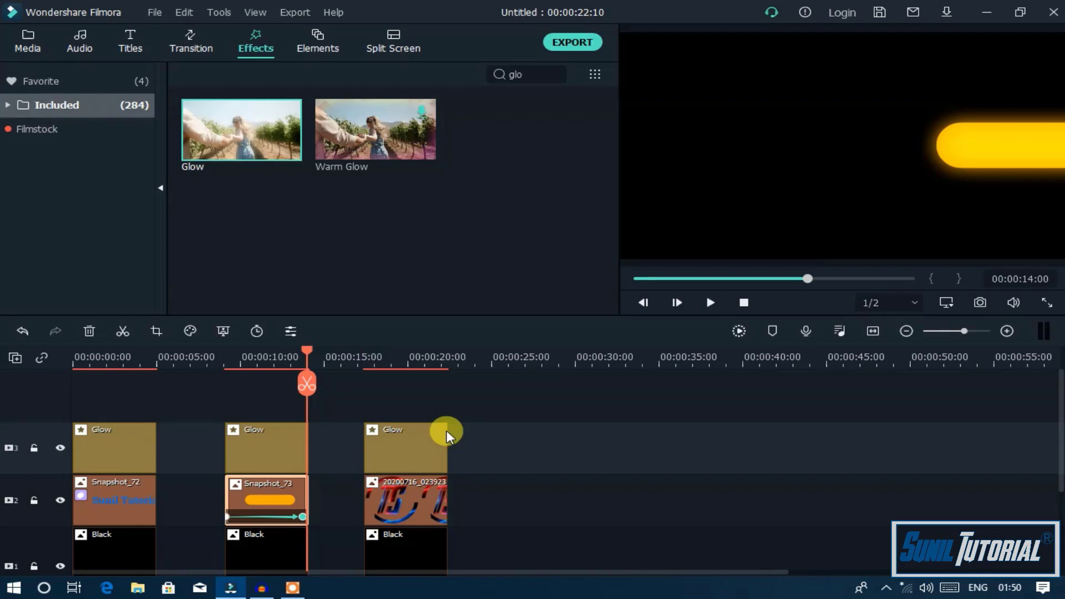
{"action": "left_click", "coordinate": [367, 359]}
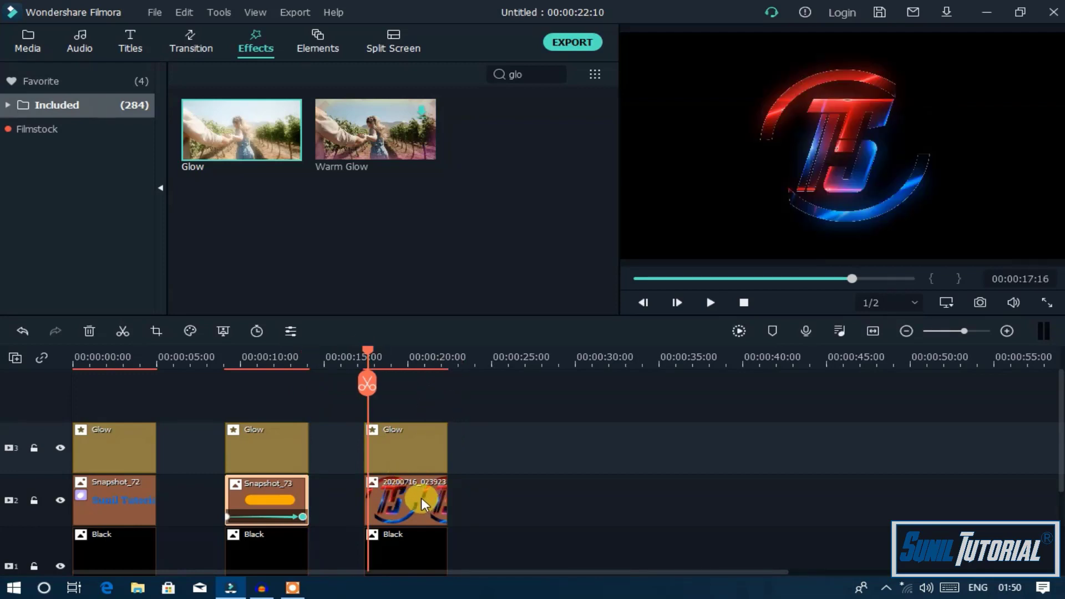
{"action": "left_click", "coordinate": [420, 502]}
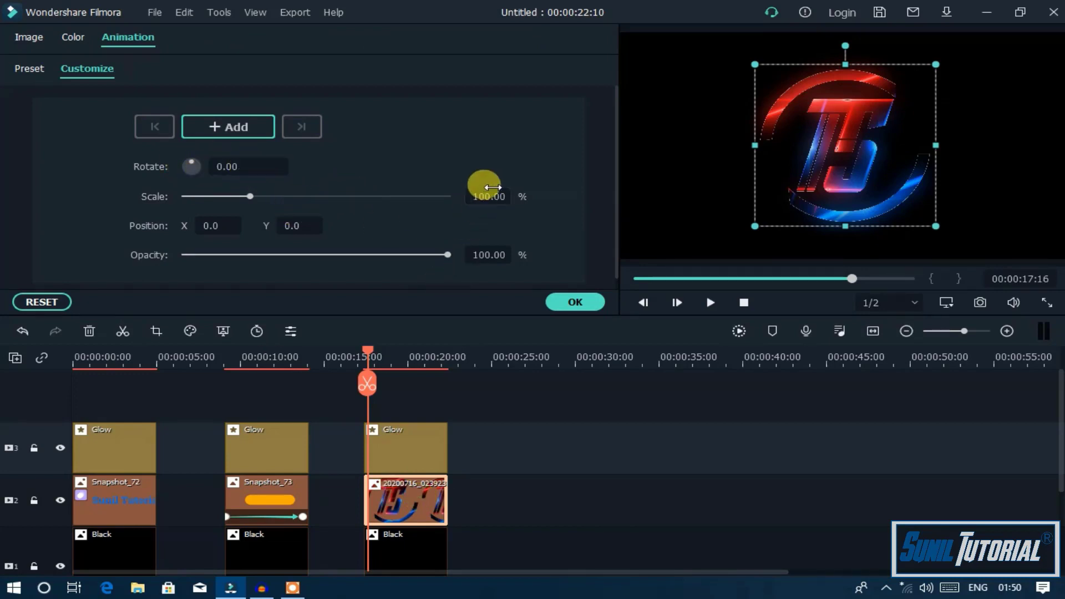
{"action": "left_click", "coordinate": [365, 354]}
{"action": "left_click", "coordinate": [481, 194]}
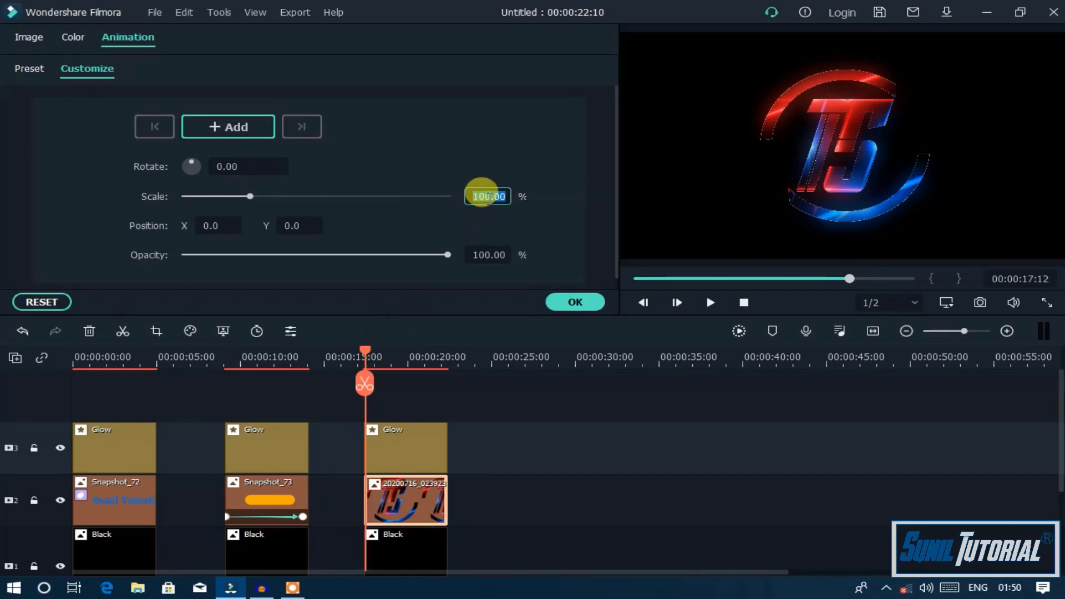
{"action": "type", "text": "0"}
{"action": "key", "text": "Return"}
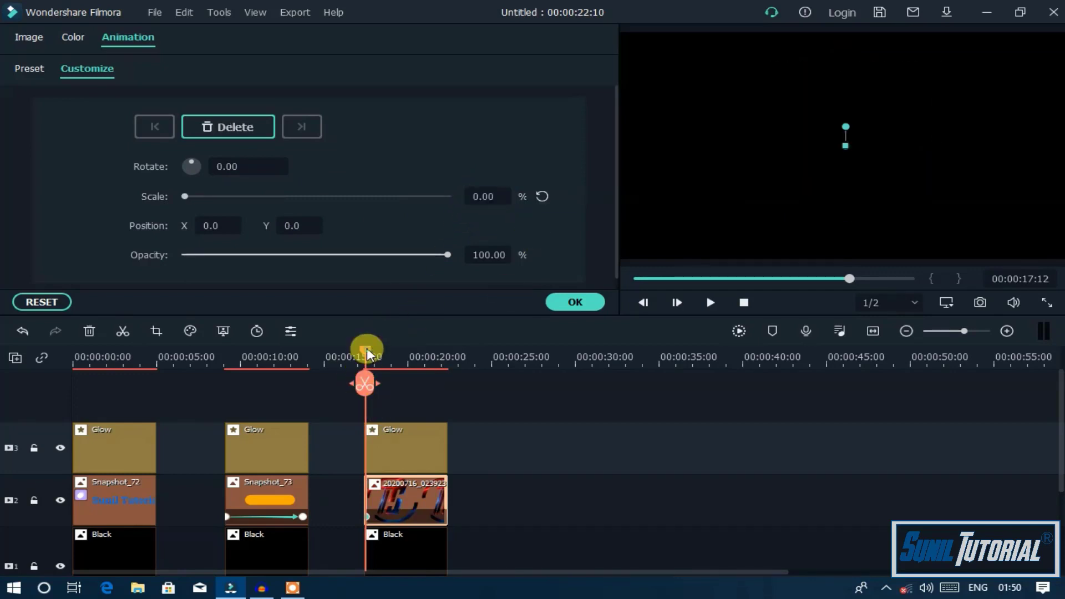
Step: Add a second keyframe to the logo image at 00:00:19:01 with its scale set to 110%
{"action": "left_click_drag", "start_coordinate": [367, 348], "coordinate": [391, 352]}
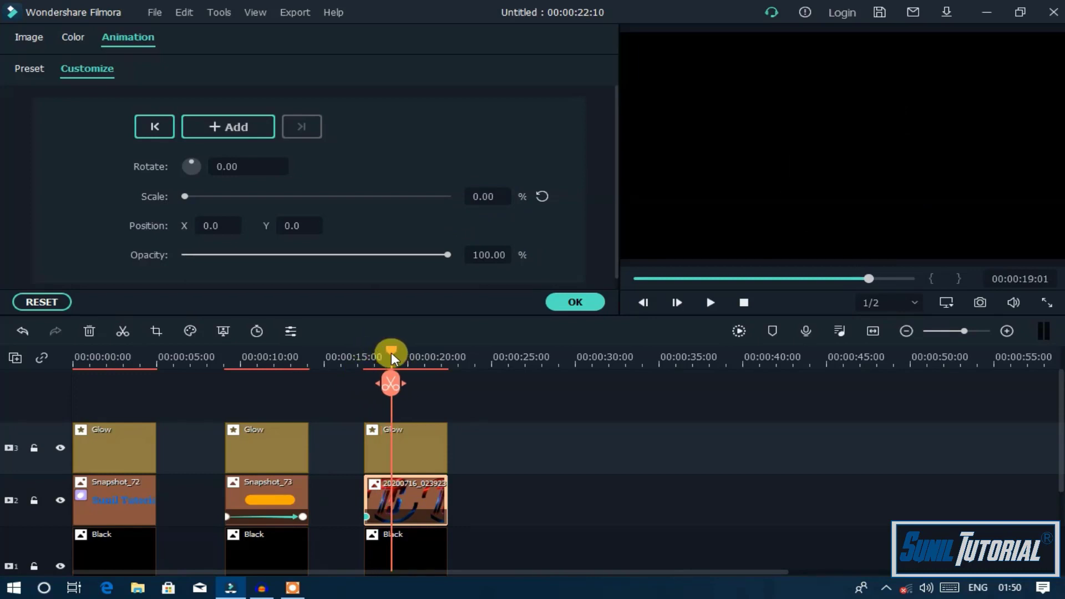
{"action": "left_click", "coordinate": [503, 201]}
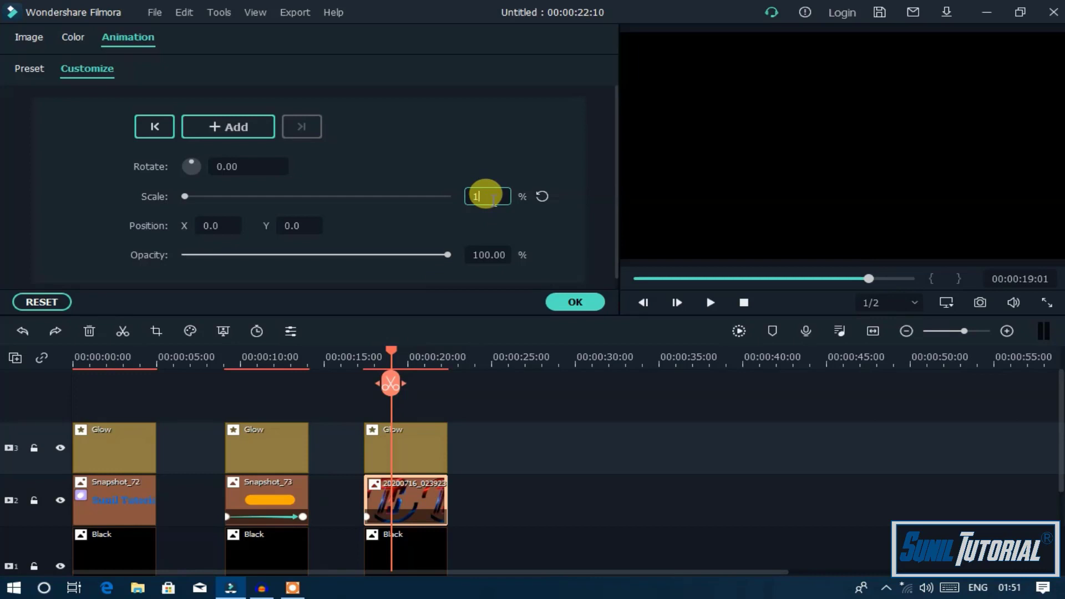
{"action": "type", "text": "110"}
{"action": "left_click", "coordinate": [509, 228]}
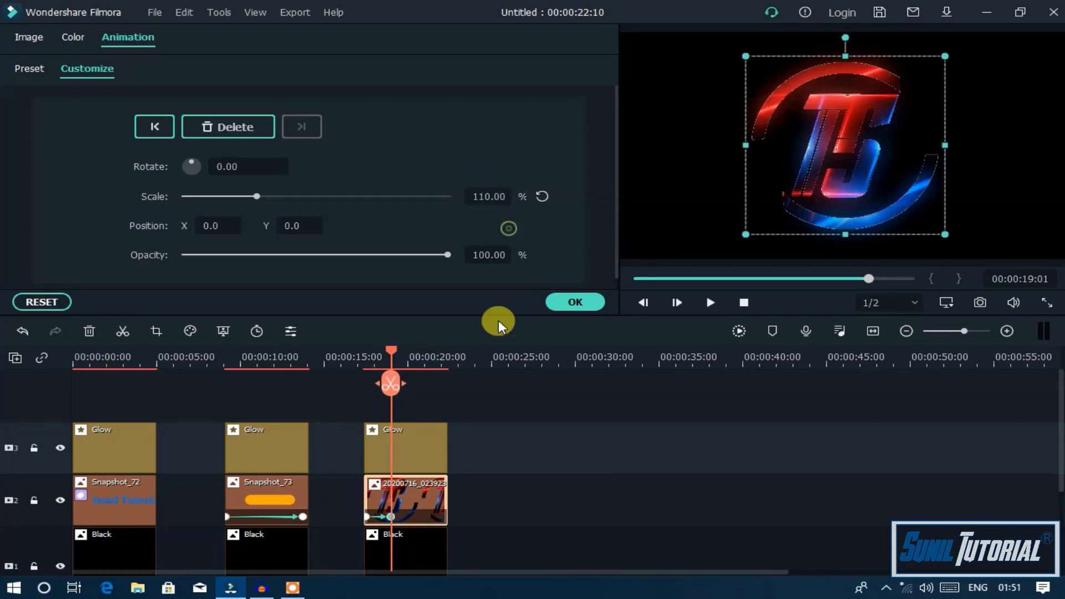
Step: Add a third keyframe to the logo image at 00:00:19:17 with its scale reduced to about 80%
{"action": "left_click", "coordinate": [384, 353]}
{"action": "left_click_drag", "start_coordinate": [391, 351], "coordinate": [401, 353]}
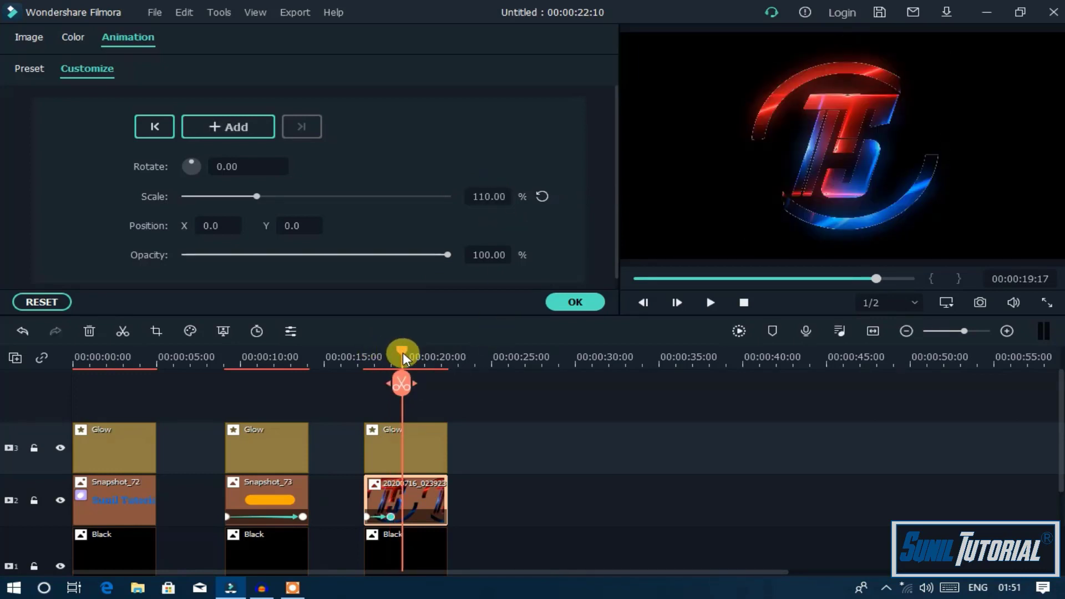
{"action": "left_click", "coordinate": [484, 215]}
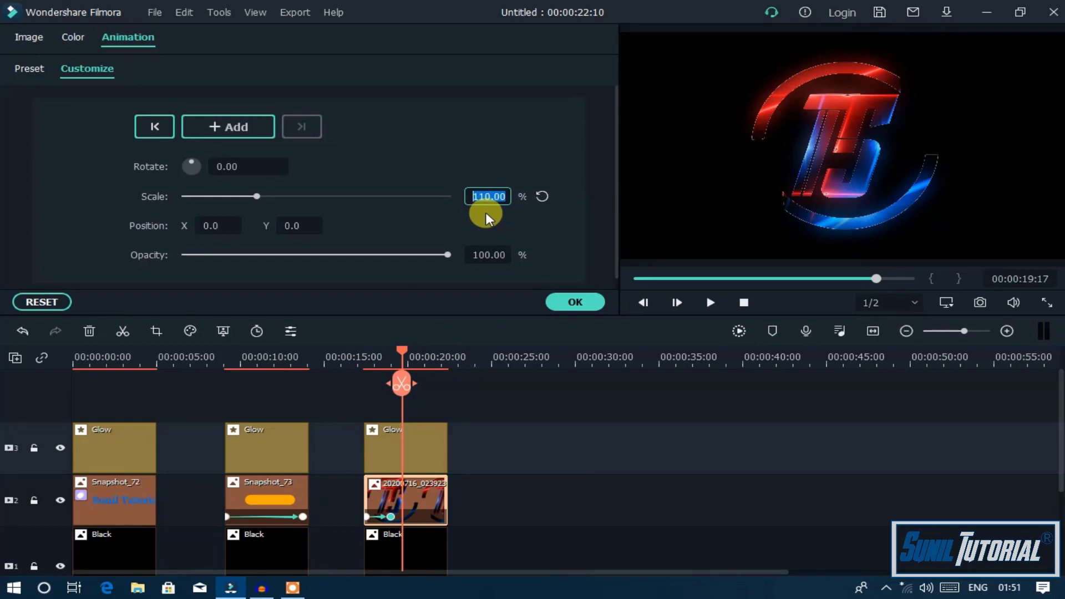
{"action": "type", "text": "8"}
{"action": "left_click", "coordinate": [510, 217]}
Step: Add a fourth keyframe to the logo image at 00:00:20:13 with its scale set to 100%
{"action": "left_click_drag", "start_coordinate": [404, 346], "coordinate": [417, 355]}
{"action": "left_click", "coordinate": [480, 202]}
{"action": "type", "text": "1"}
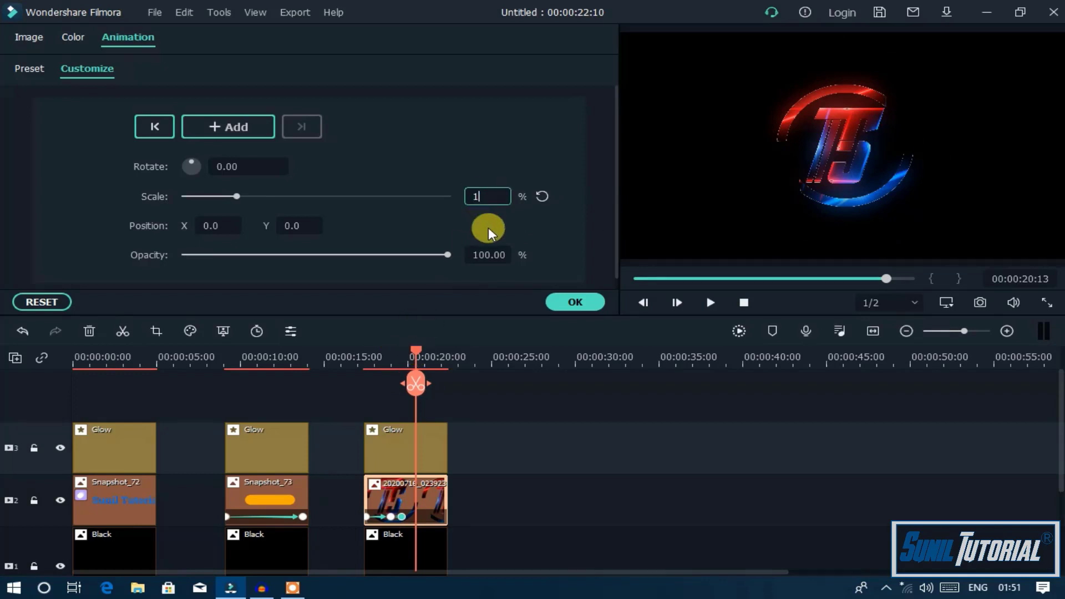
{"action": "type", "text": "00"}
{"action": "key", "text": "Return"}
Step: Add a keyframe to the logo image at 00:00:21:11 that shifts its position to X -143
{"action": "left_click", "coordinate": [417, 351]}
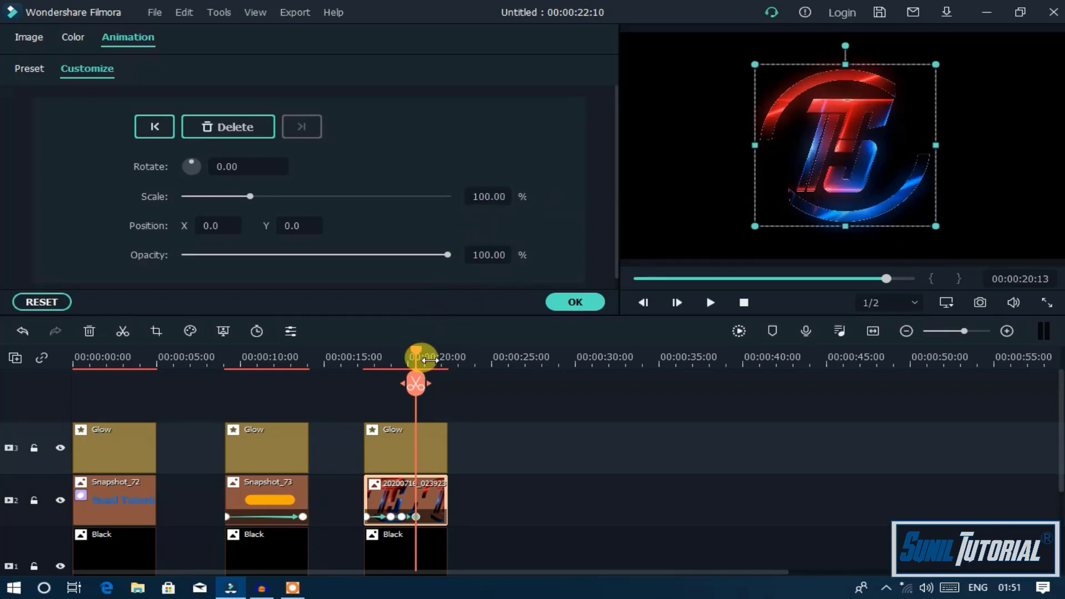
{"action": "left_click_drag", "start_coordinate": [417, 351], "coordinate": [432, 350]}
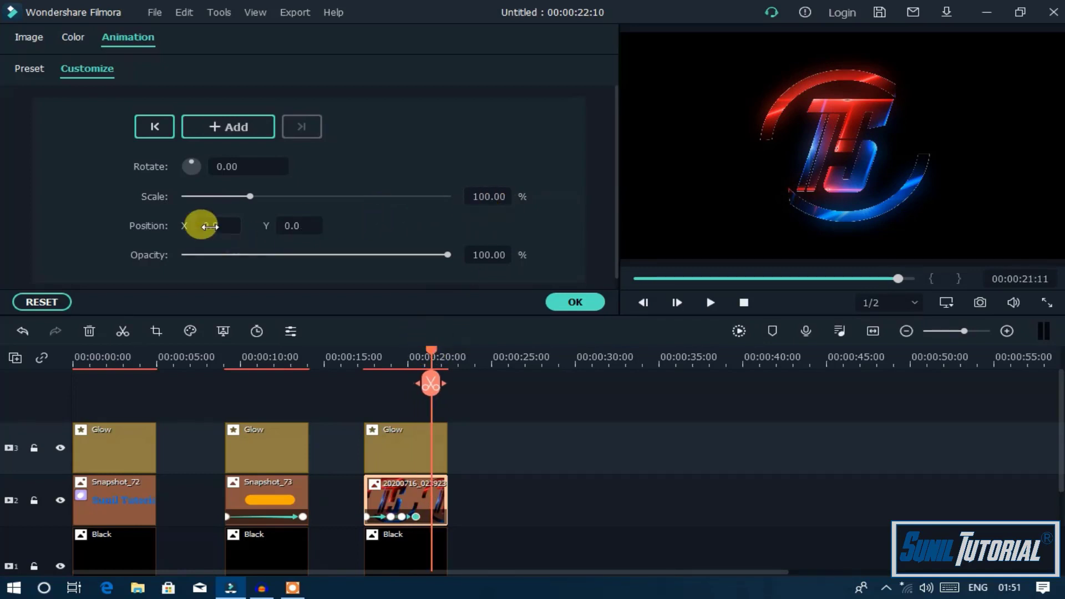
{"action": "left_click_drag", "start_coordinate": [210, 225], "coordinate": [130, 225]}
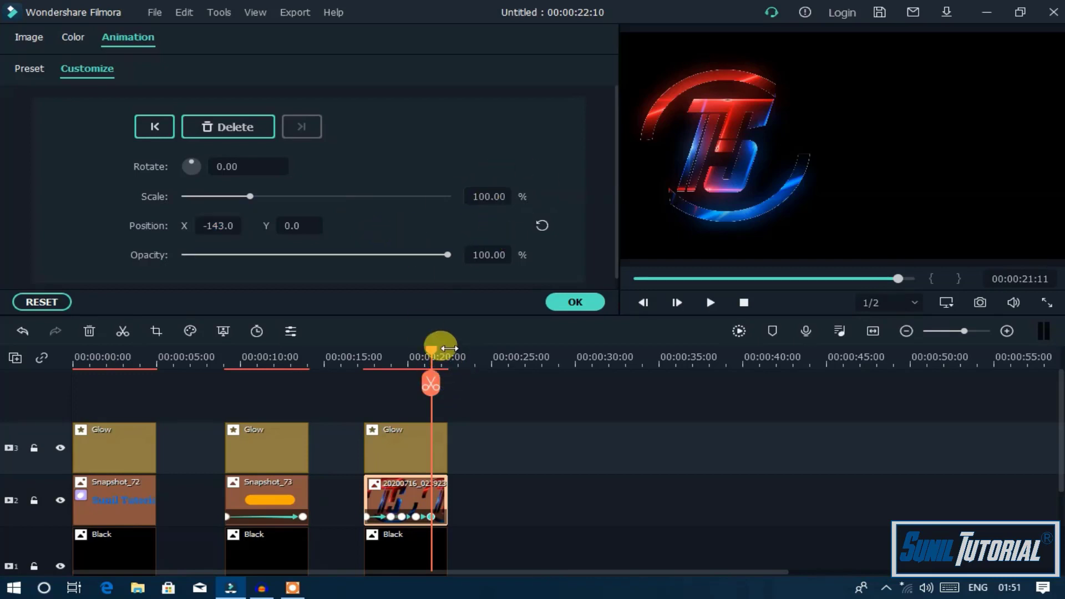
Step: Add a final keyframe to the logo image at 00:00:21:21 with scale 55% and apply the custom animation
{"action": "left_click_drag", "start_coordinate": [435, 356], "coordinate": [438, 354]}
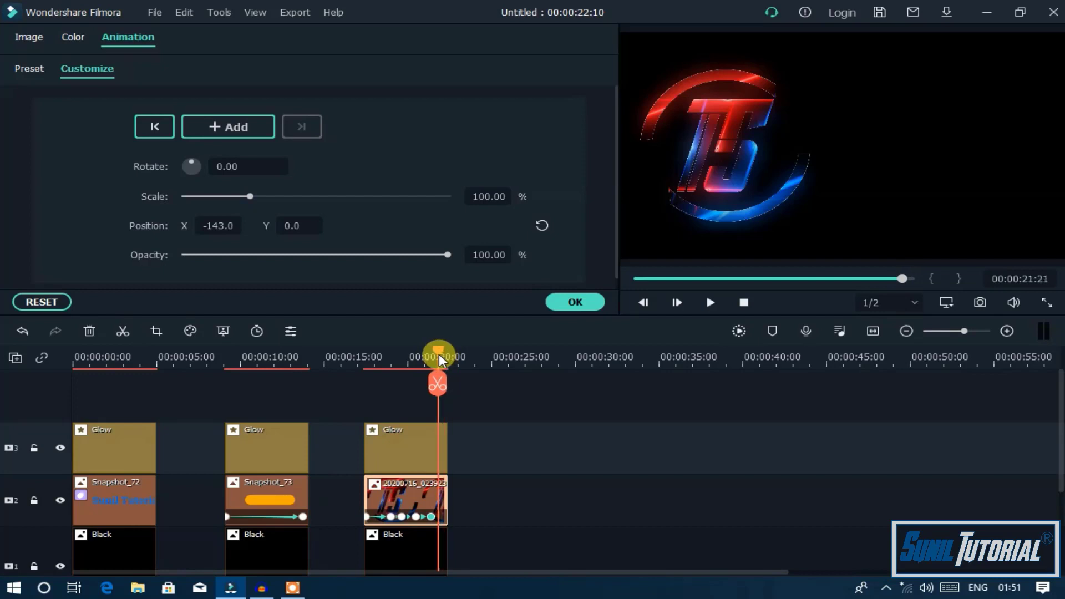
{"action": "left_click_drag", "start_coordinate": [492, 198], "coordinate": [455, 197]}
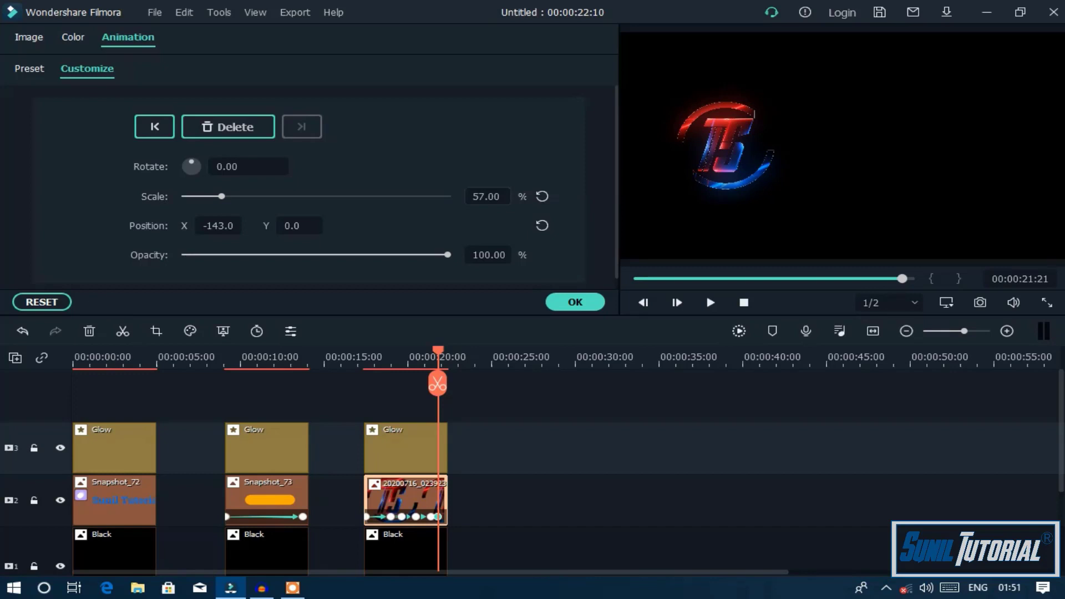
{"action": "double_click", "coordinate": [488, 197]}
{"action": "left_click", "coordinate": [527, 157]}
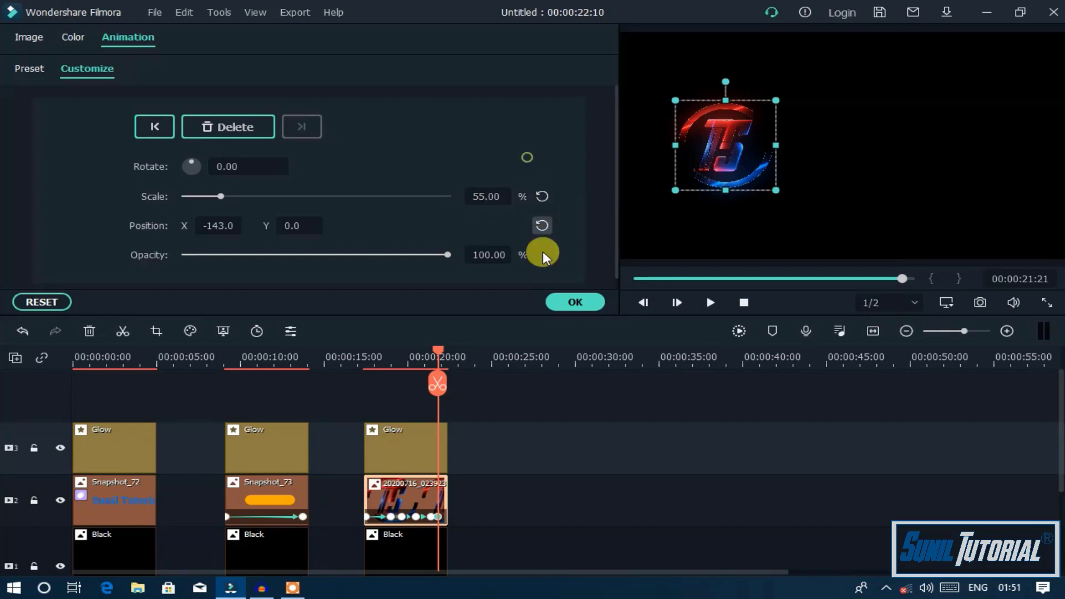
{"action": "left_click", "coordinate": [150, 127]}
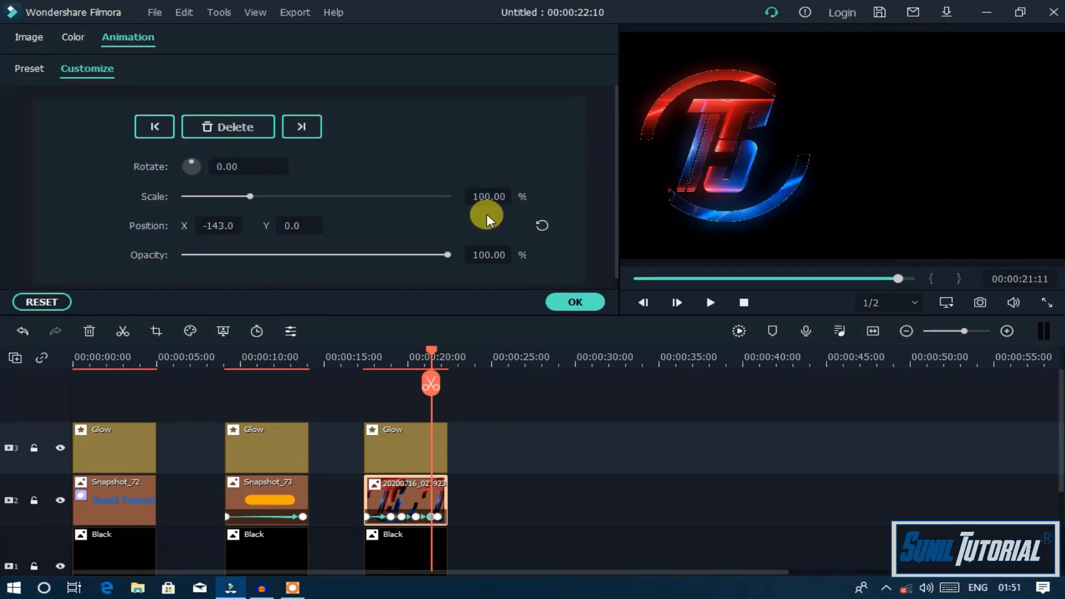
{"action": "left_click", "coordinate": [559, 304]}
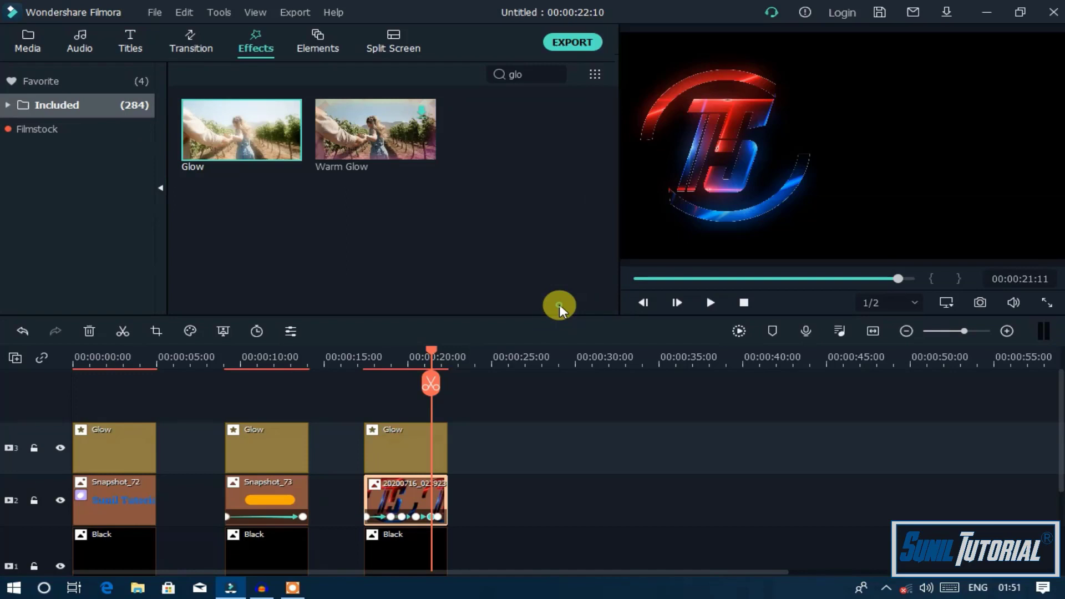
Step: Play the logo's keyframed scale and position animation from just before its clip
{"action": "left_click", "coordinate": [359, 359]}
{"action": "key", "text": "space"}
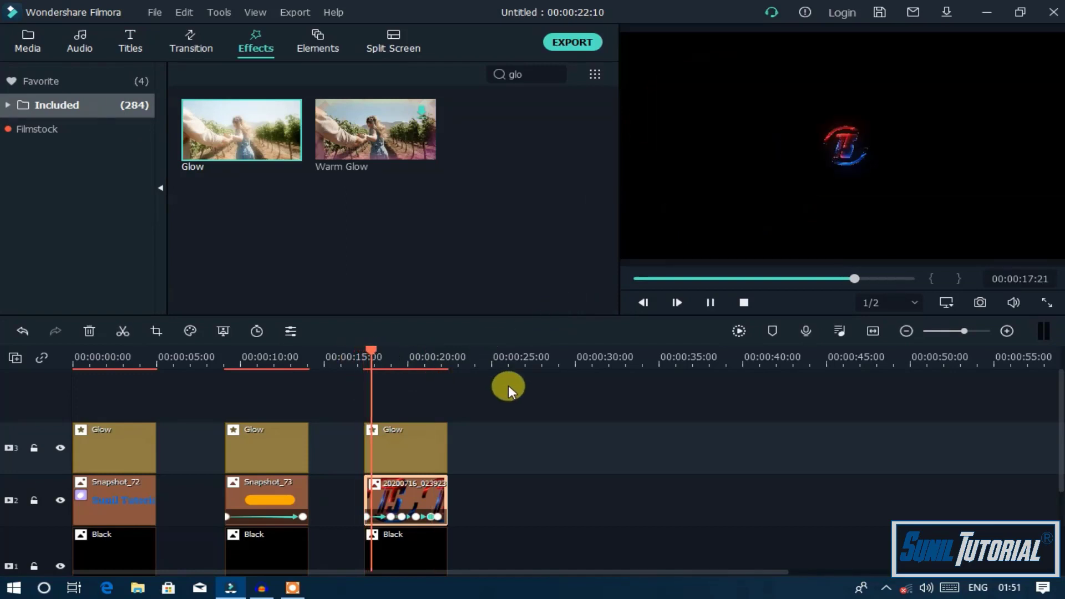